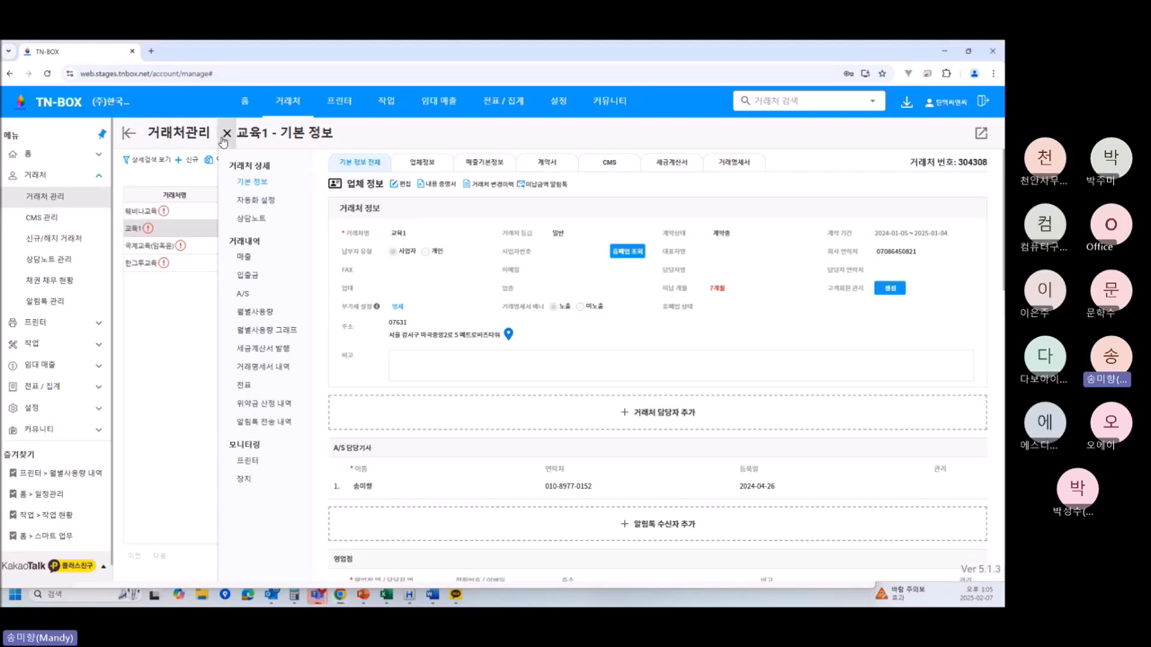
# Return to the customer list, view the blank new customer form (신규 거래처 추가), and close it without registering anything
pyautogui.click(225, 135)
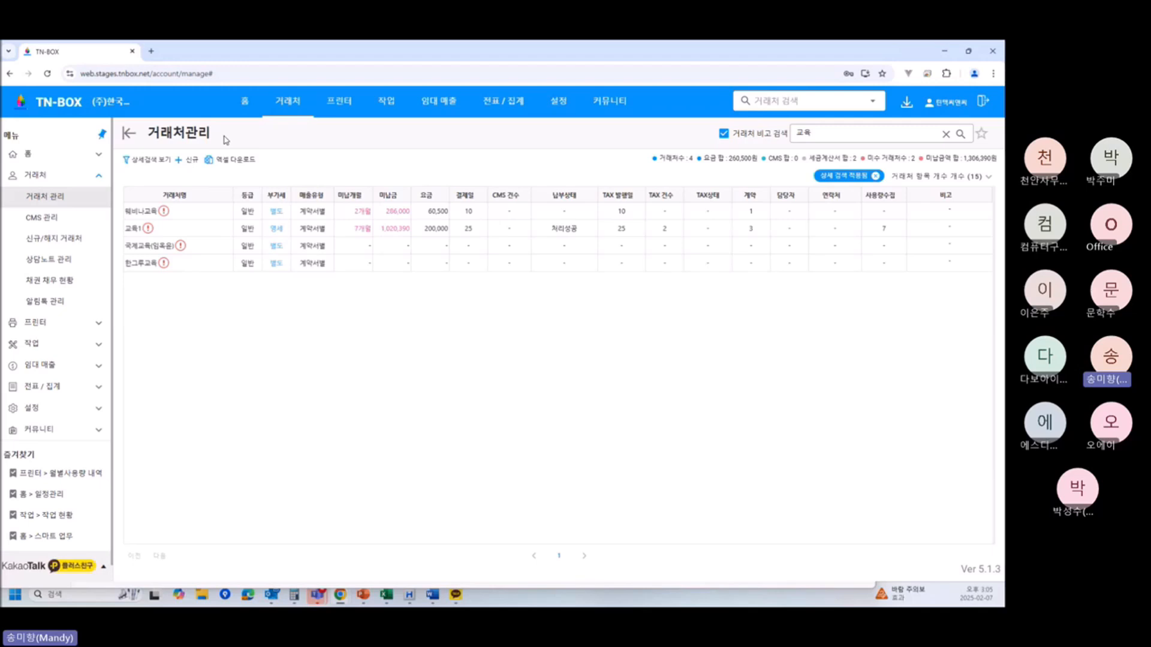
pyautogui.click(187, 161)
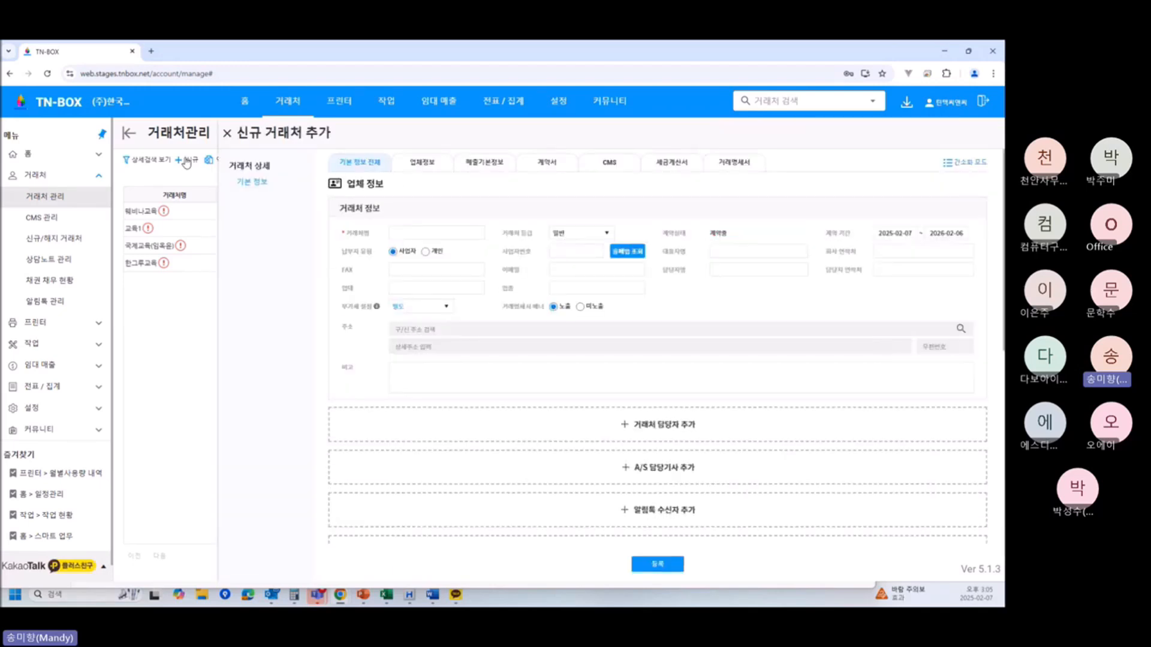
pyautogui.click(227, 132)
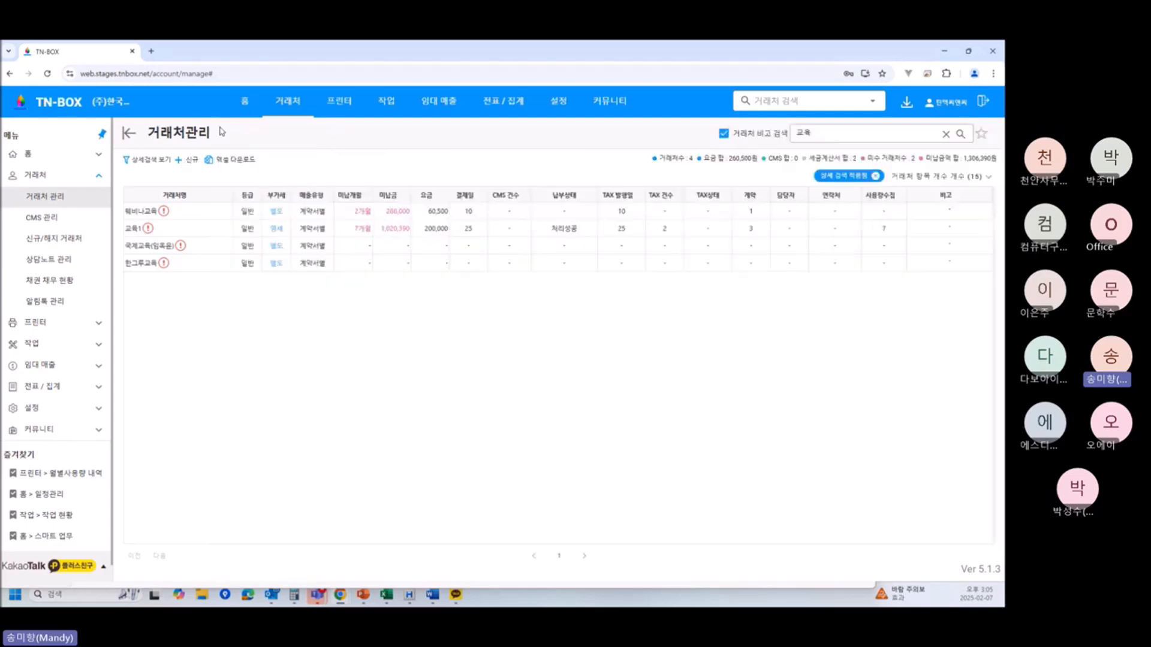
pyautogui.click(846, 136)
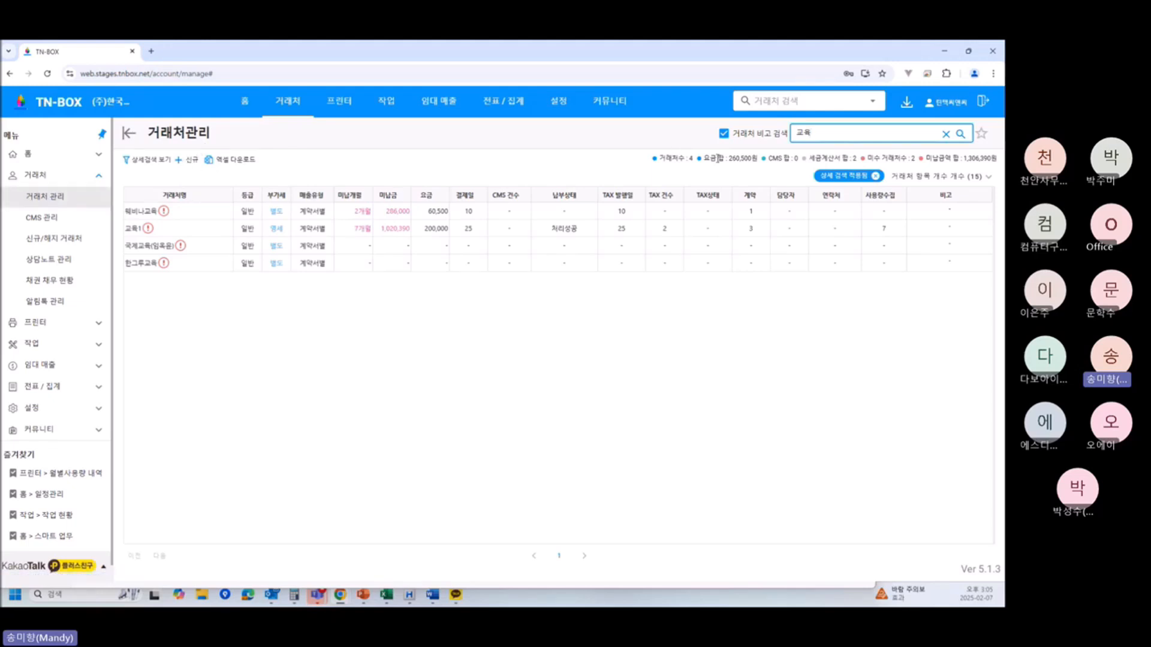
# Open customer 교육1, set its VAT setting (부가세 설정) to 포함, and save the company information
pyautogui.click(191, 235)
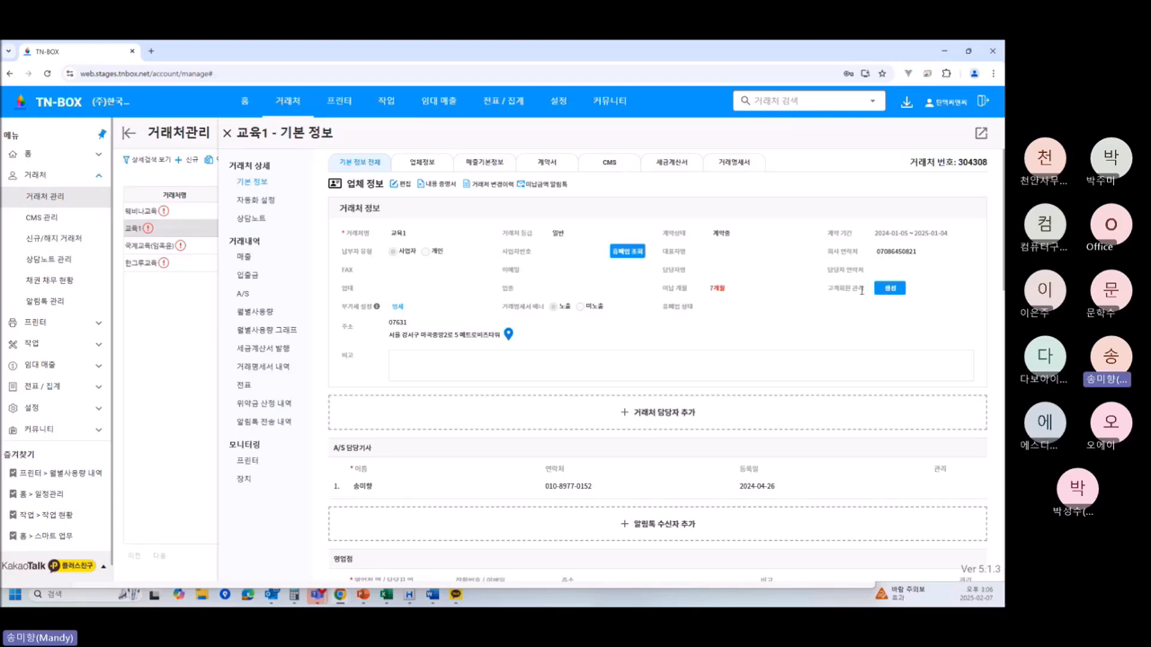
pyautogui.click(401, 184)
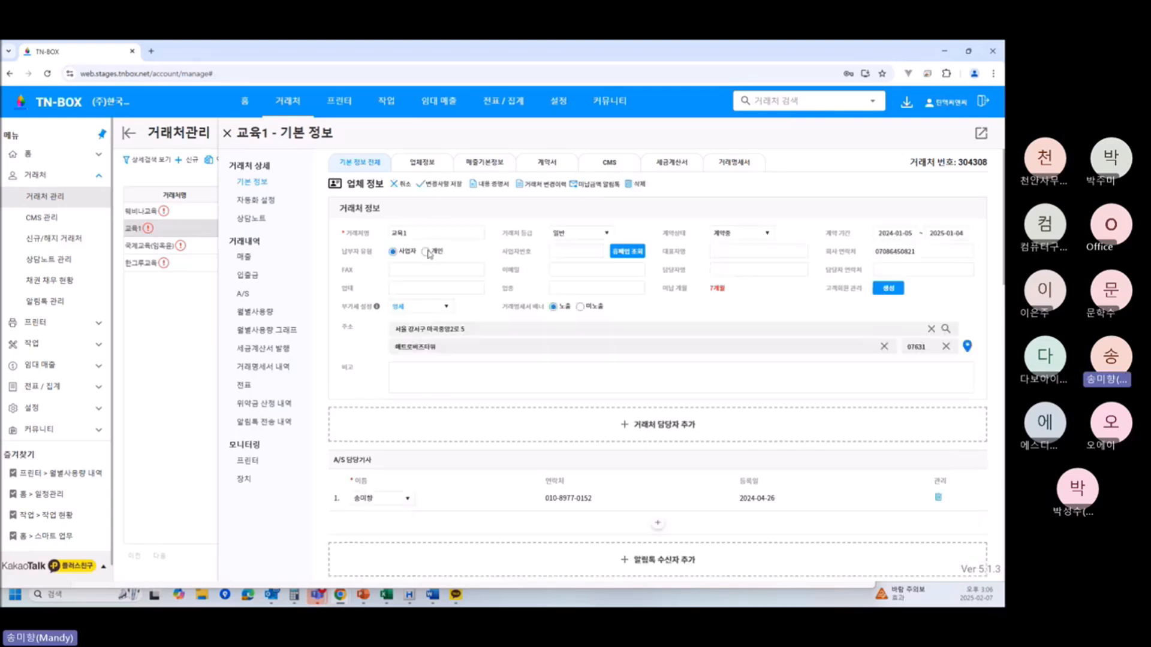
pyautogui.click(417, 307)
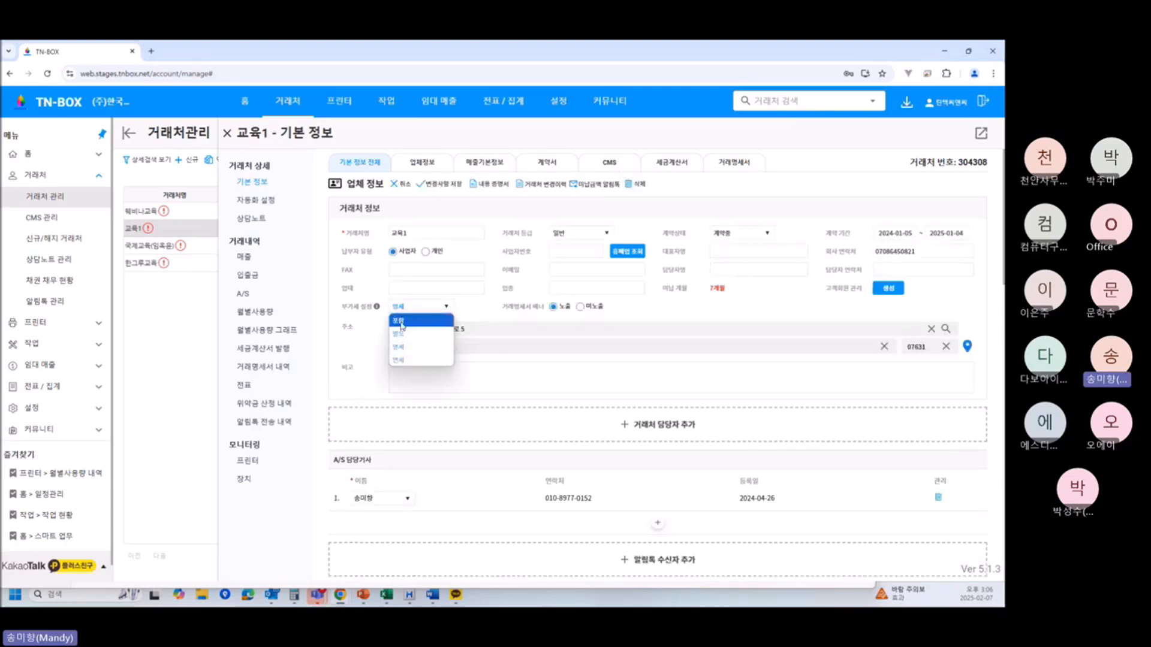
pyautogui.click(401, 326)
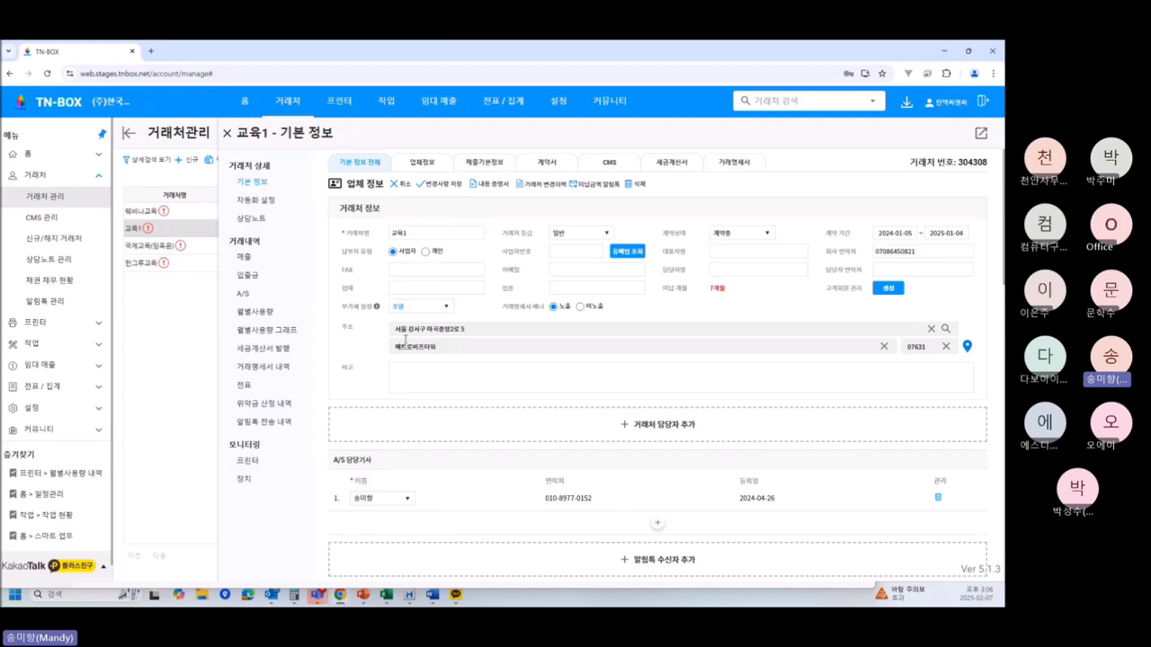
pyautogui.click(442, 184)
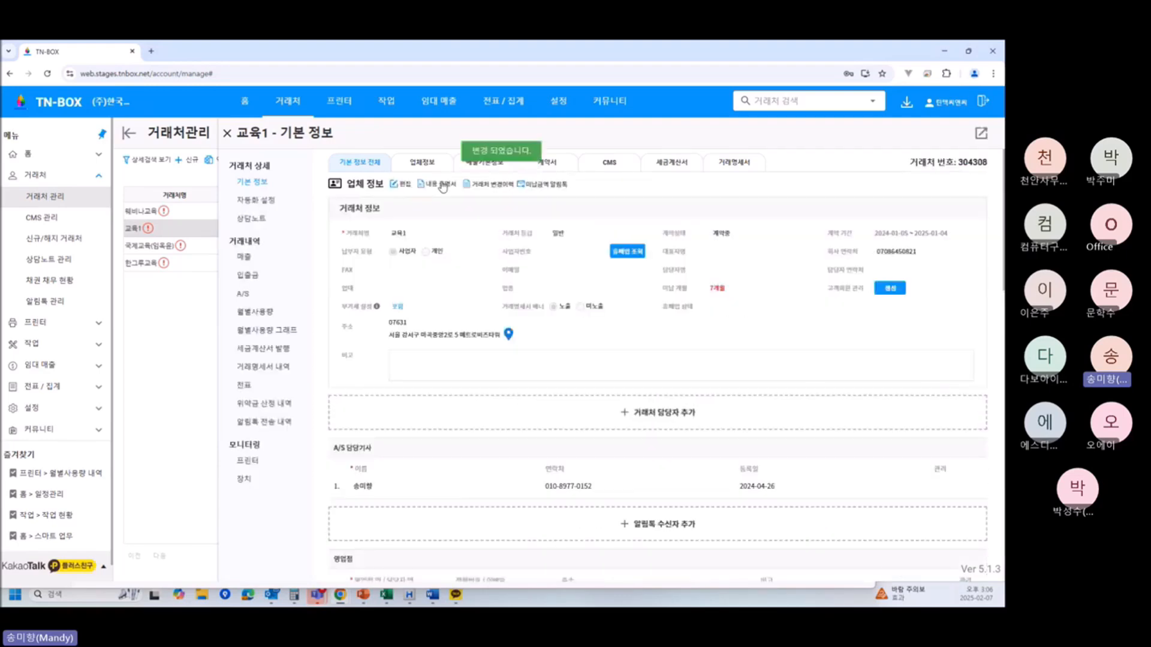
# Start editing the basic sales information (매출 기본 정보) of 교육1 and choose 계약서별 as the sales type
pyautogui.scroll(-3, 673, 411)
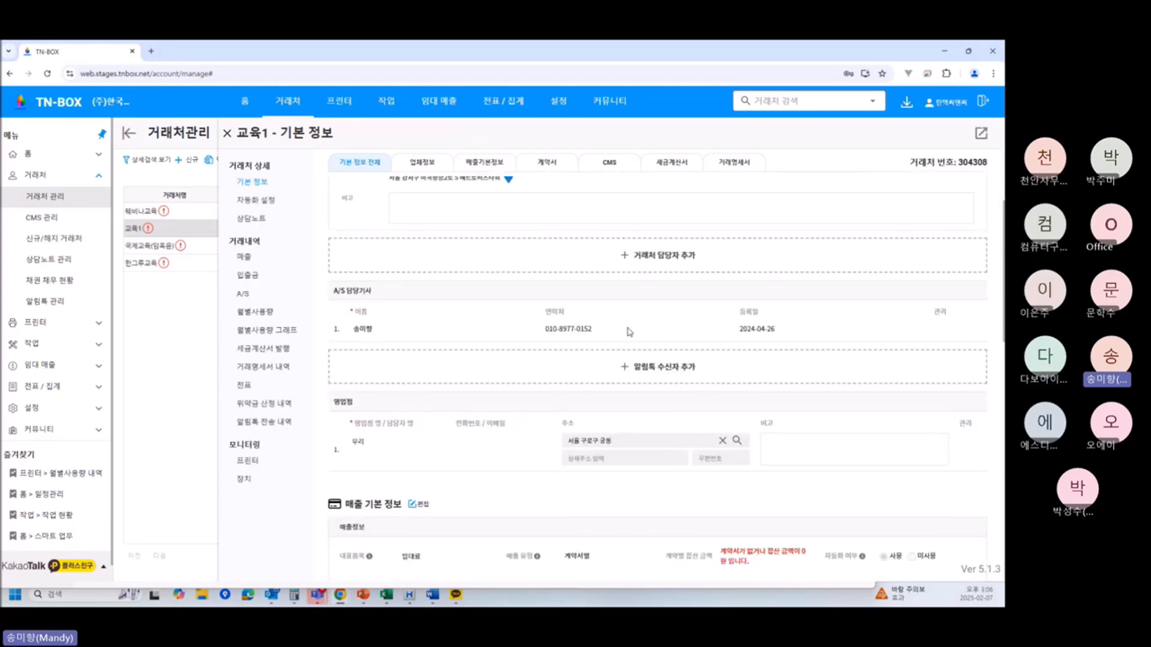
pyautogui.scroll(-1, 626, 333)
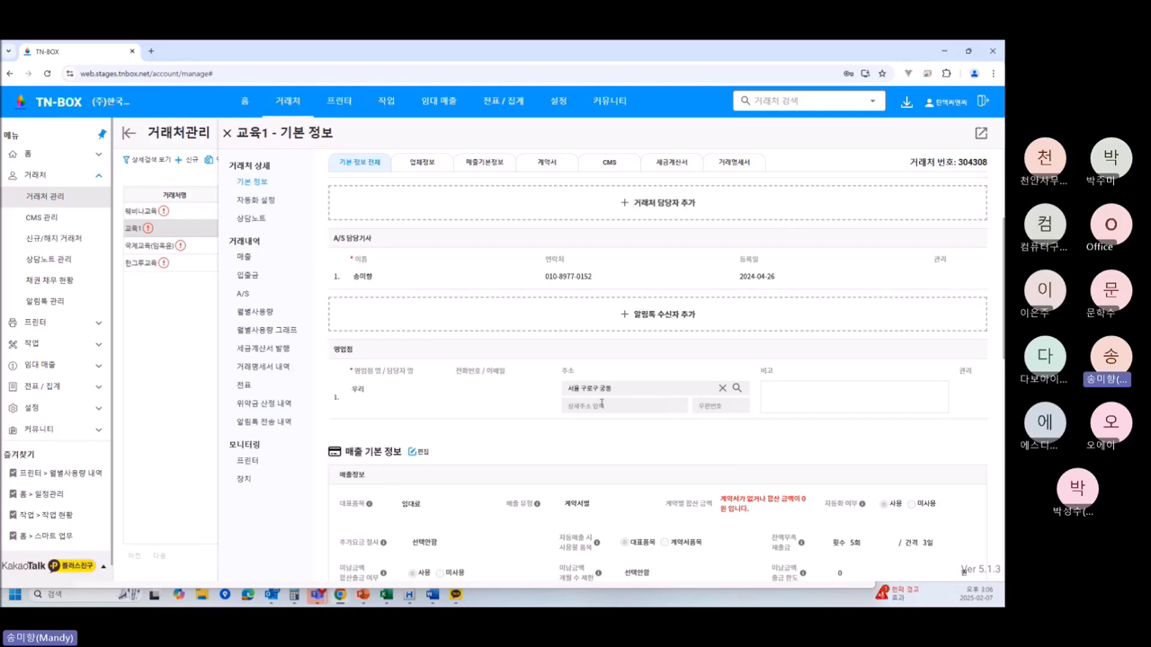
pyautogui.scroll(-2, 601, 403)
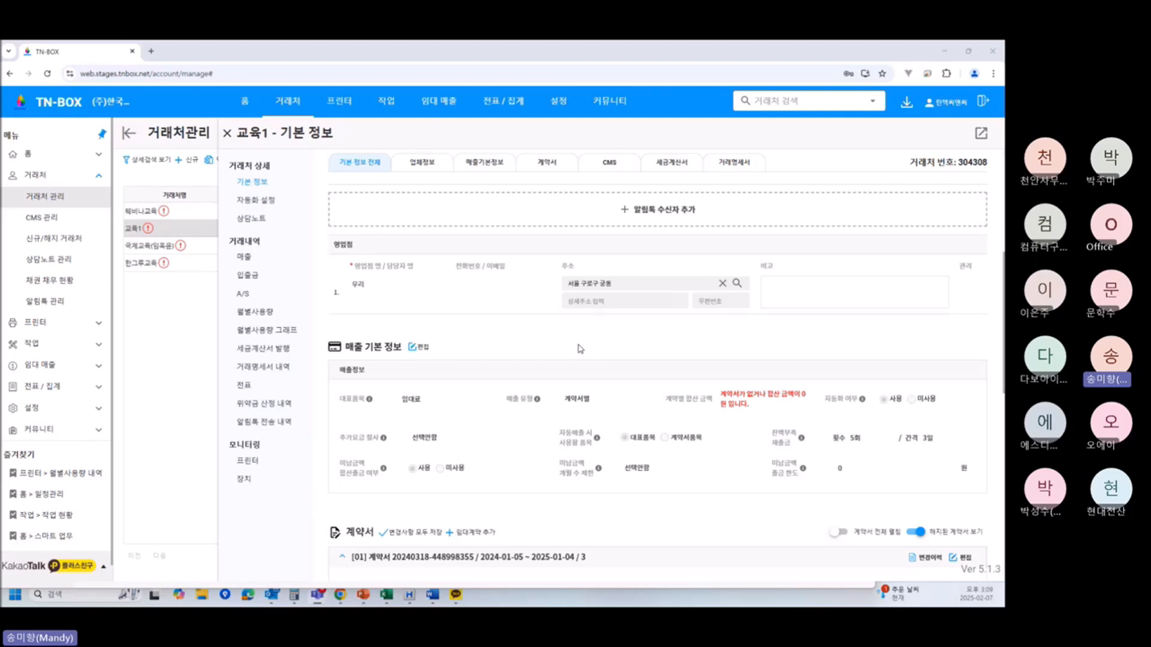
pyautogui.moveTo(506, 399); pyautogui.dragTo(531, 401)
pyautogui.click(422, 348)
pyautogui.click(602, 402)
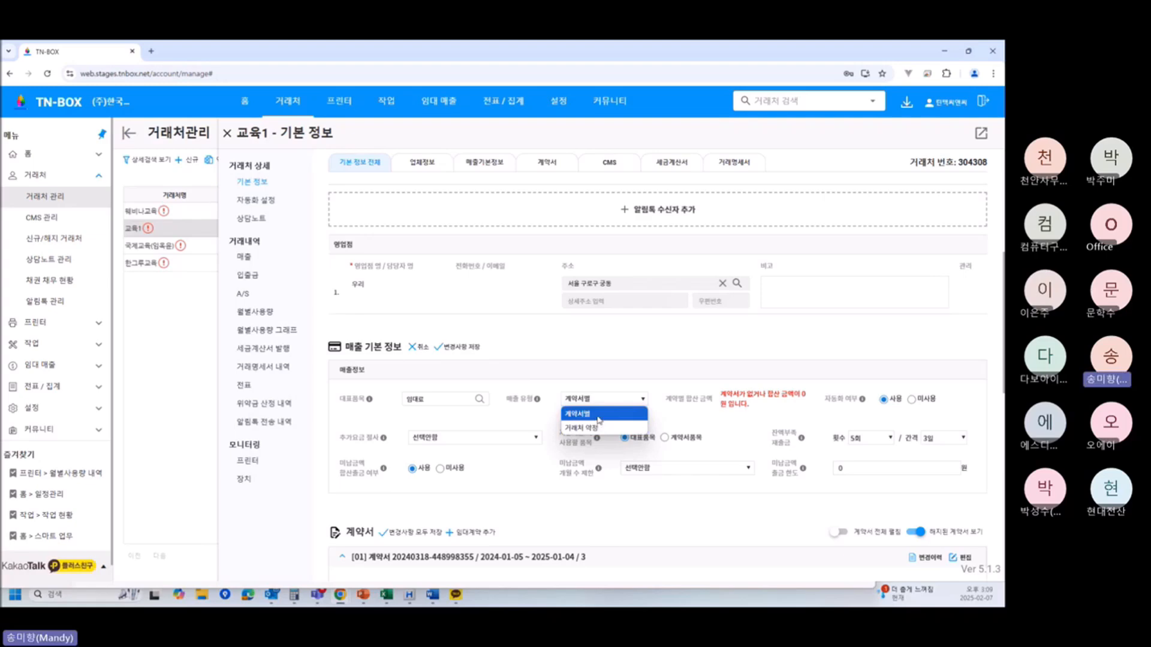
pyautogui.click(598, 420)
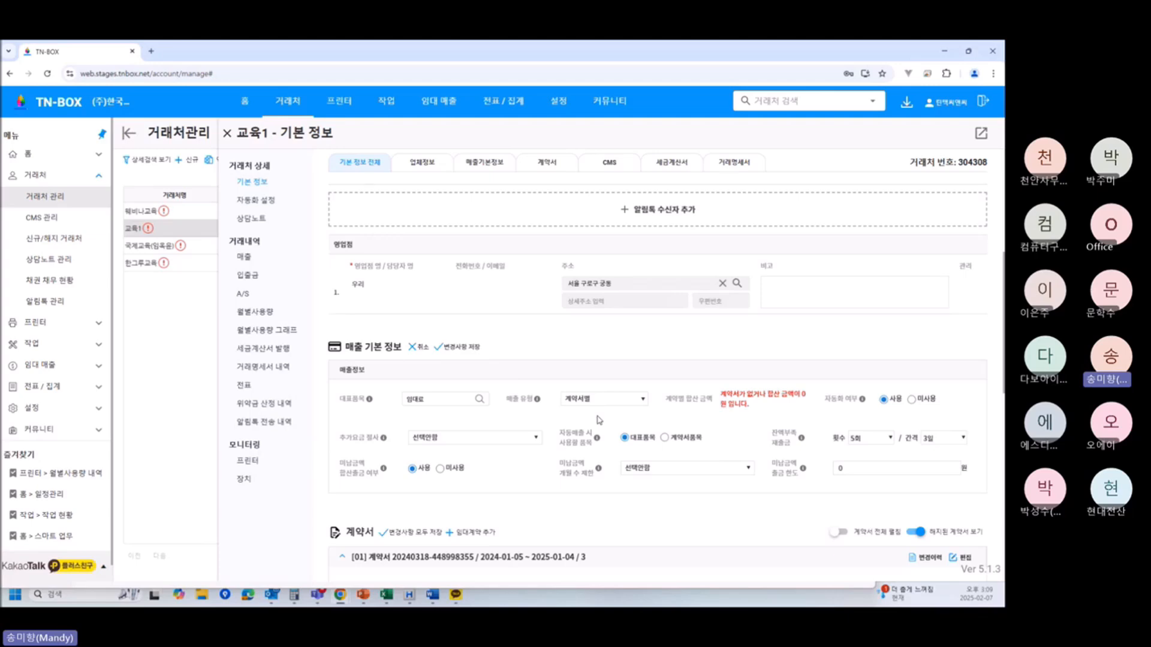
pyautogui.scroll(-3, 597, 420)
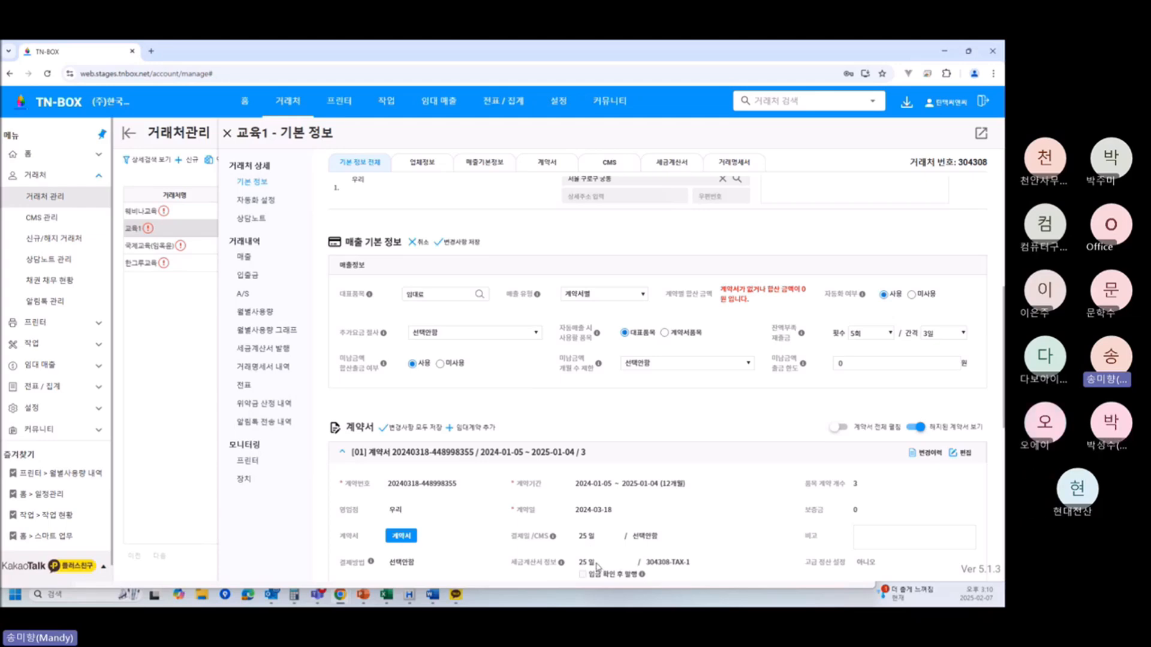
pyautogui.scroll(-1, 597, 567)
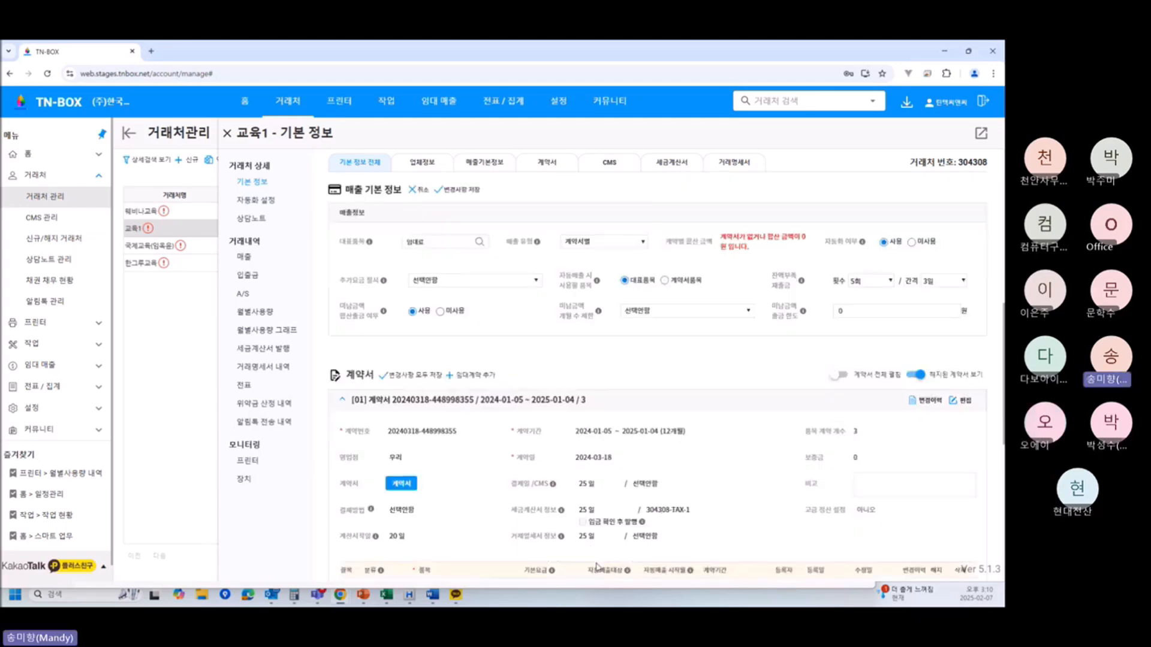
pyautogui.scroll(1, 597, 565)
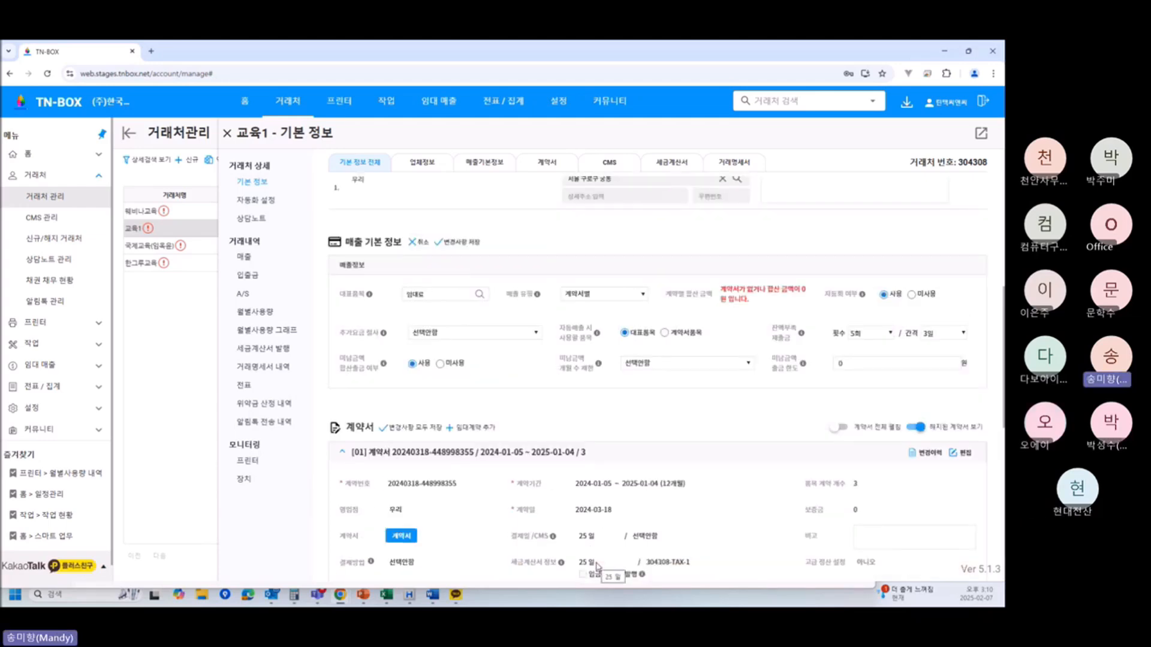
# Set the sales type (매출 유형) to 거래처 약정 with an agreed amount (약정금액) of 100000
pyautogui.click(627, 295)
pyautogui.click(606, 324)
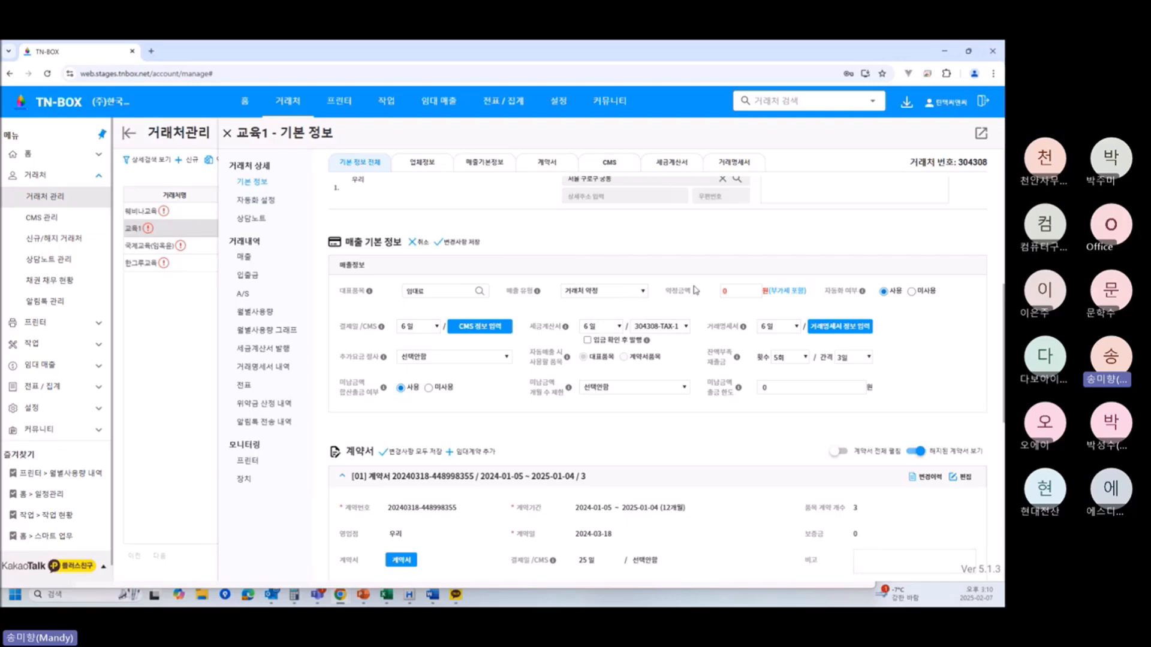
pyautogui.click(743, 291)
pyautogui.press('BackSpace')
pyautogui.write('100000')
pyautogui.scroll(-1, 627, 502)
pyautogui.scroll(-2, 628, 502)
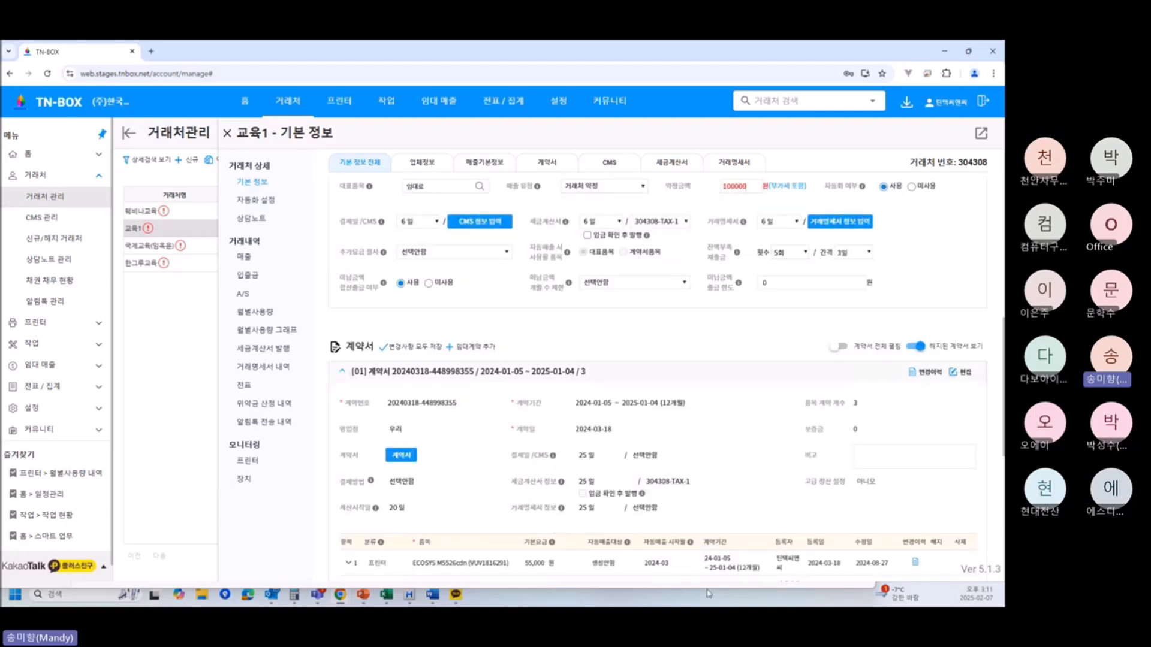
pyautogui.scroll(-1, 649, 483)
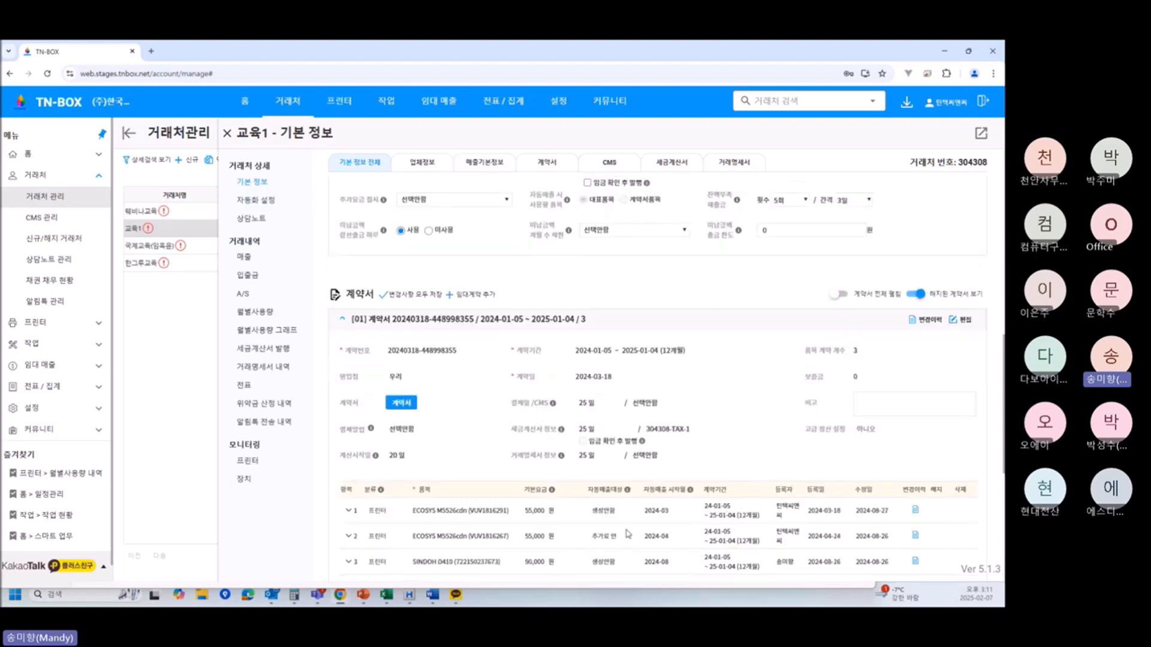
pyautogui.scroll(2, 436, 342)
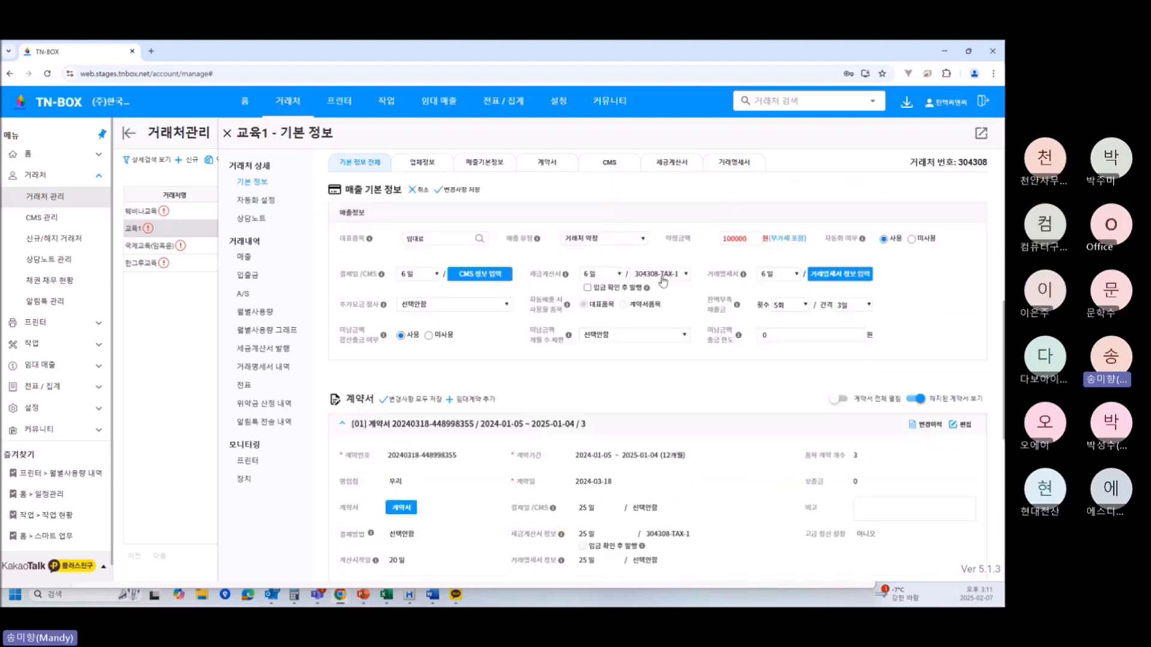
pyautogui.scroll(1, 597, 316)
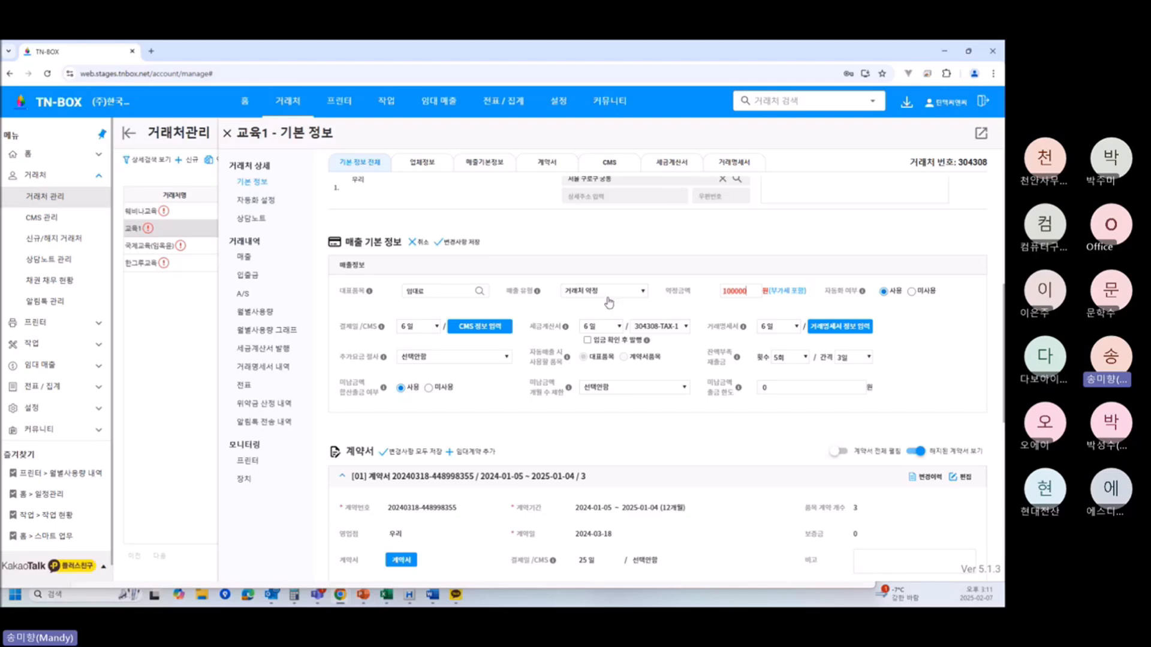
# Set the sales type to 계약서별 and the item used for automatic sales (자동매출 시 사용할 품목) to 계약서품목
pyautogui.click(605, 294)
pyautogui.click(593, 310)
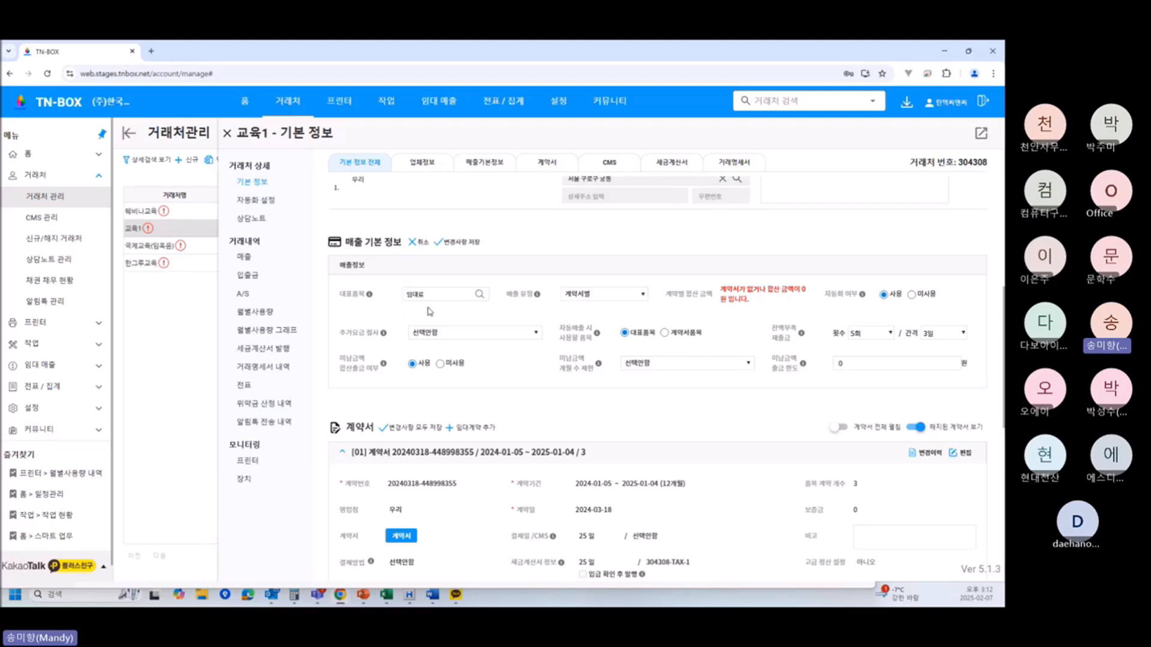
pyautogui.click(664, 333)
pyautogui.scroll(-2, 634, 381)
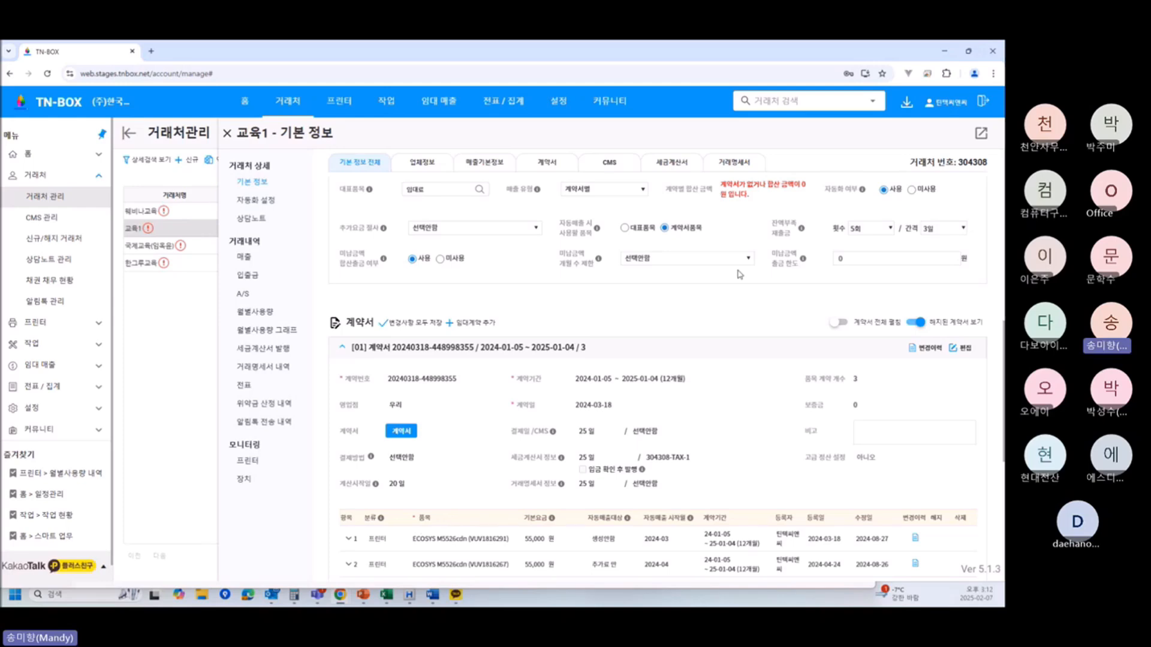
pyautogui.scroll(1, 676, 240)
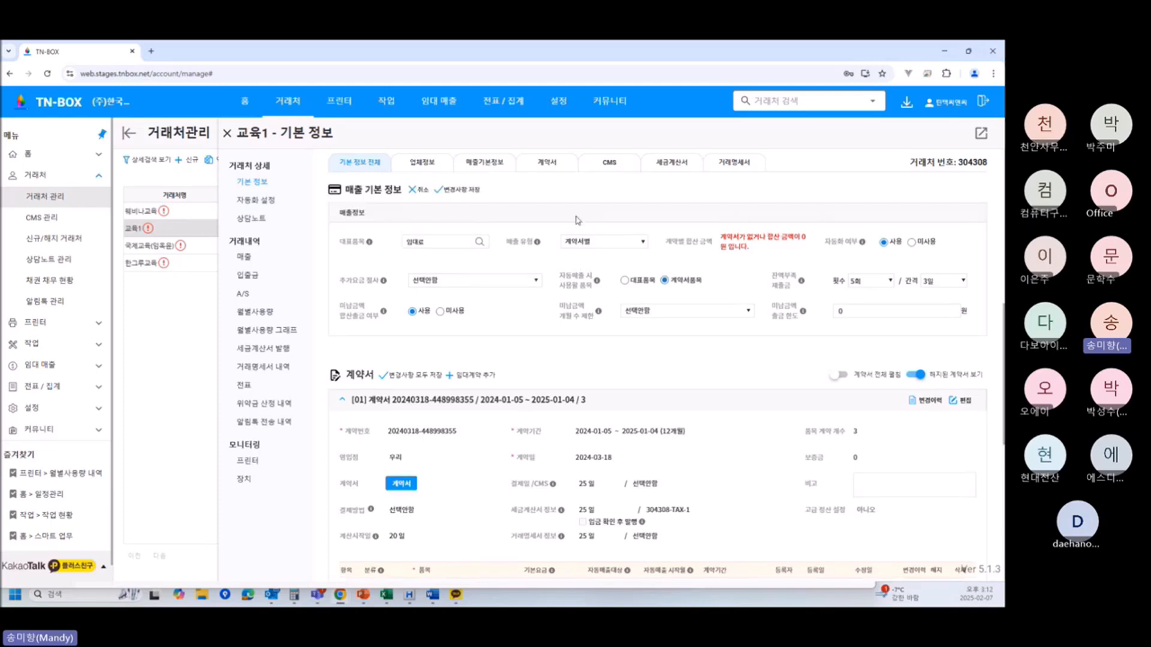
pyautogui.scroll(-1, 731, 448)
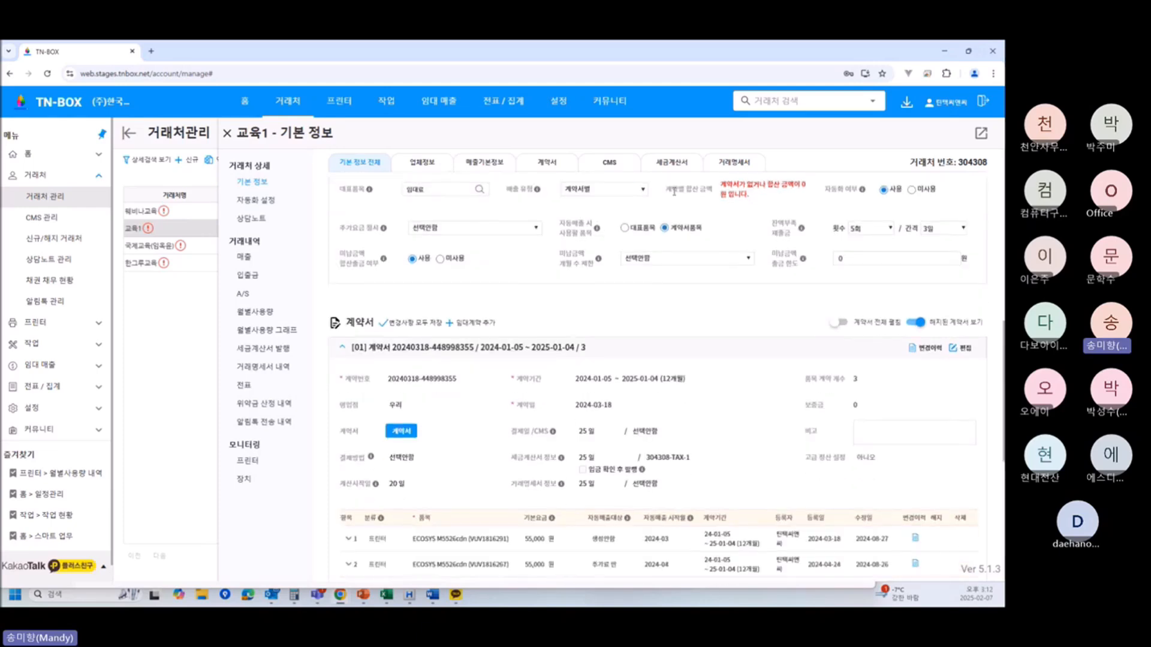
# Expand the printer items under contract [01] and review their quantity, base fee, base page count and extra charge settings
pyautogui.scroll(-1, 630, 390)
pyautogui.scroll(-1, 630, 391)
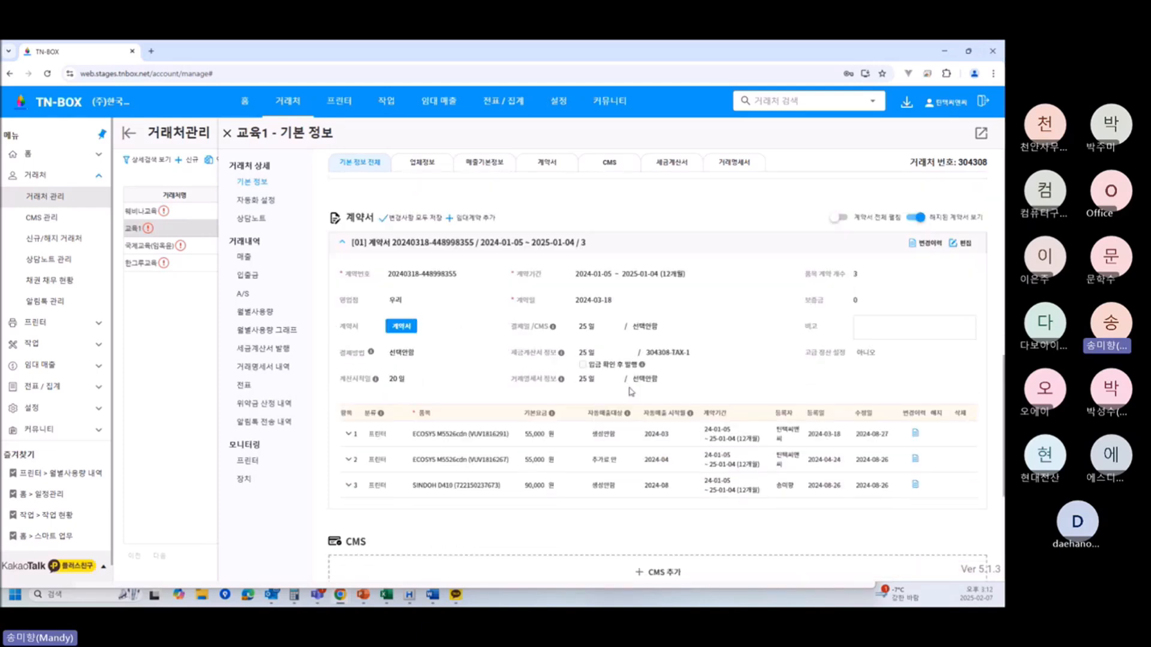
pyautogui.click(369, 440)
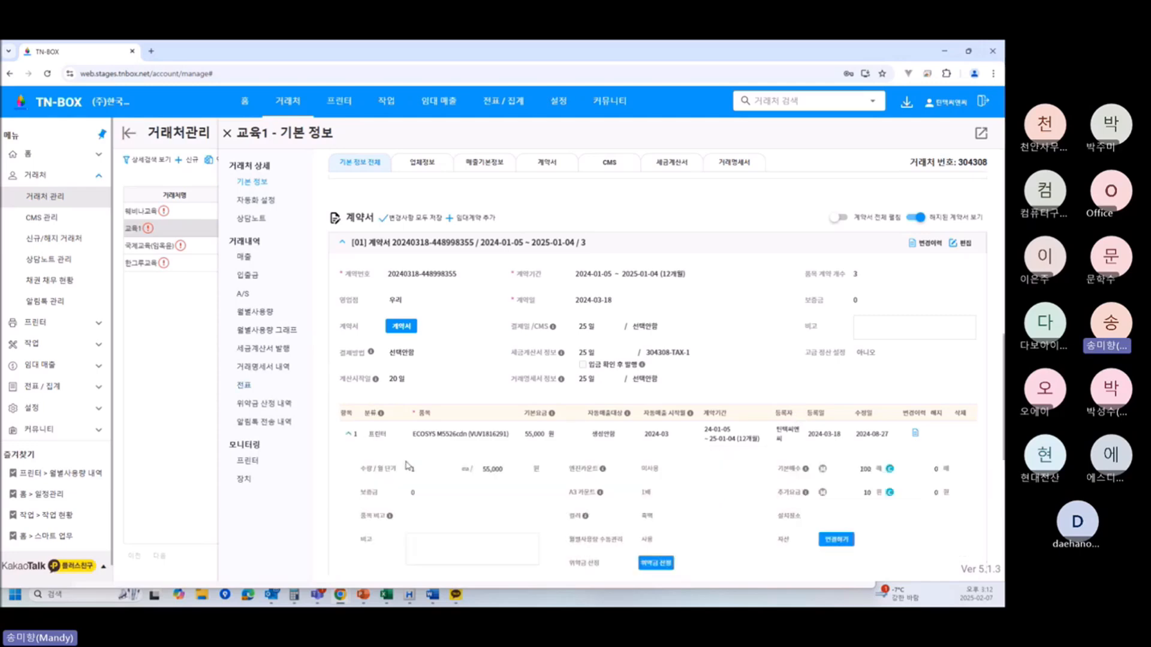
pyautogui.scroll(-2, 414, 468)
pyautogui.scroll(-2, 409, 550)
pyautogui.scroll(3, 410, 549)
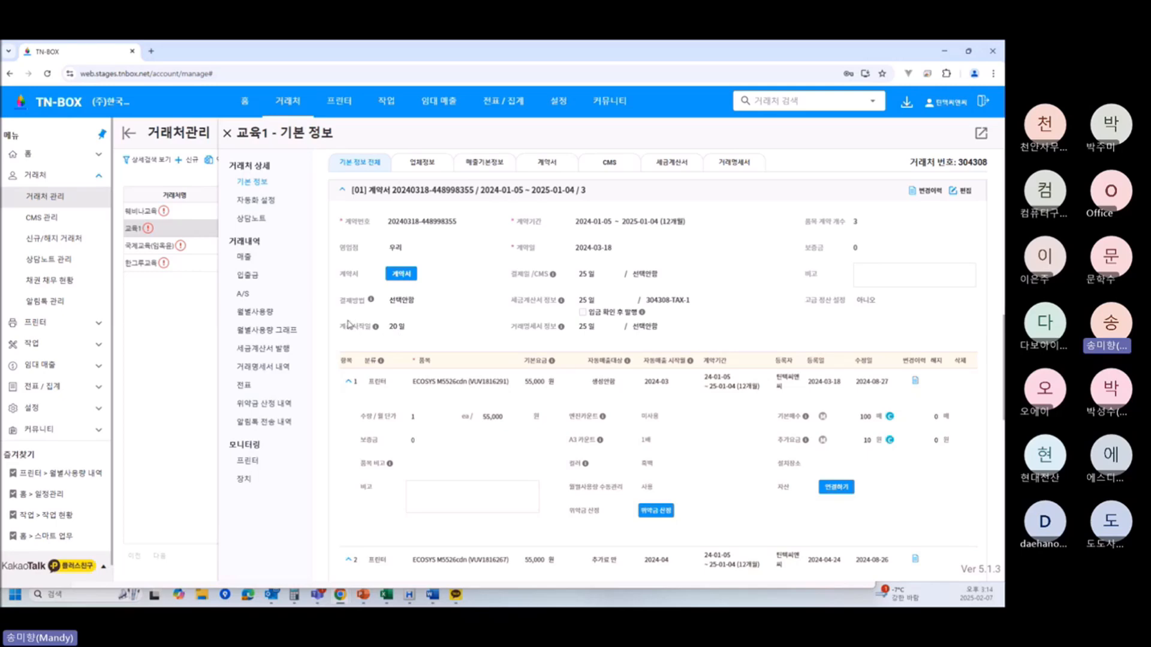
# Put contract [01] into edit mode, view the choices for its tax invoice information (세금계산서 정보), and cancel the edit
pyautogui.moveTo(339, 329); pyautogui.dragTo(371, 327)
pyautogui.click(962, 191)
pyautogui.click(700, 300)
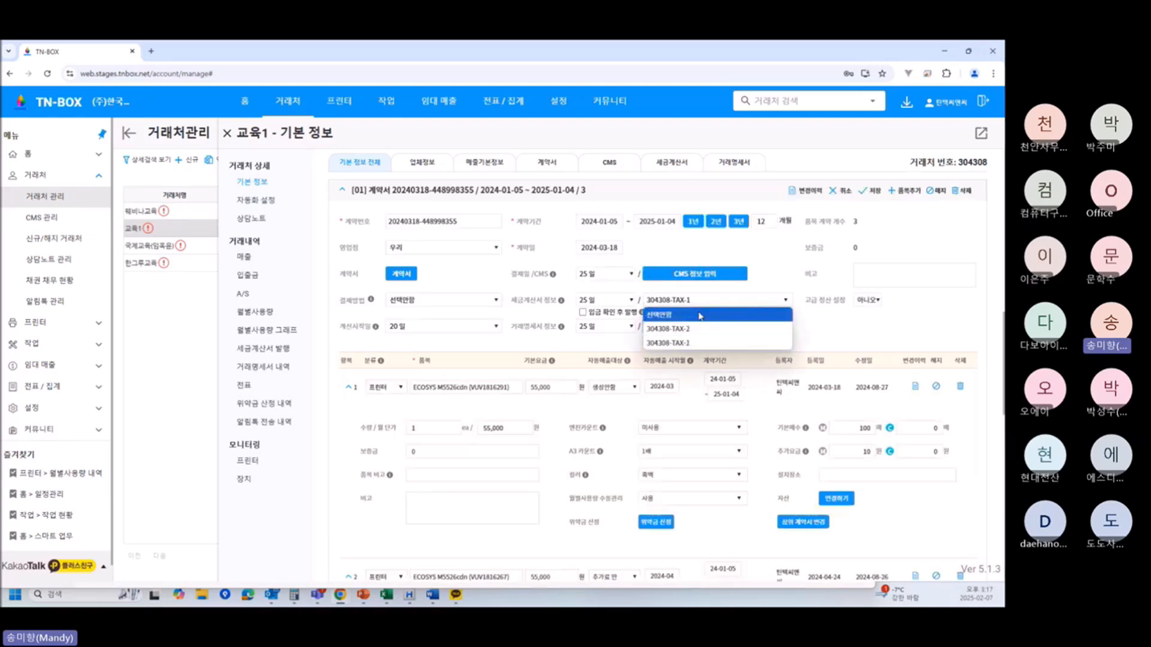
pyautogui.click(777, 276)
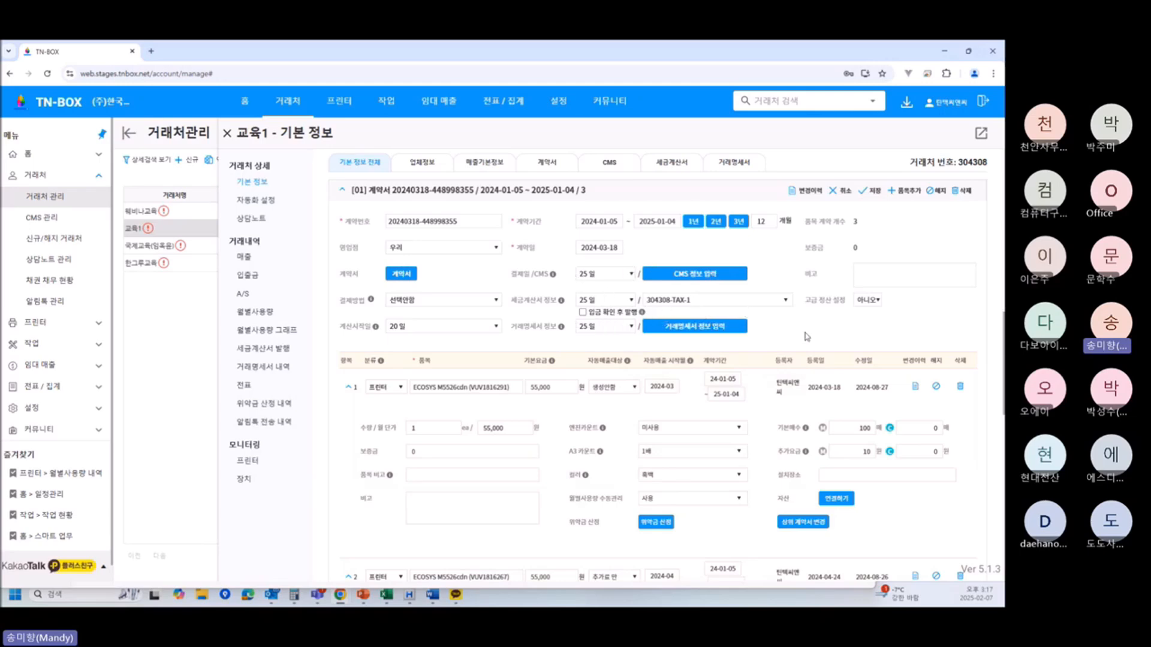
pyautogui.click(845, 191)
# Put contract [01] into edit mode, browse the printer models selectable for item 1, and try choosing a deleted ECOSYS M5526cdn
pyautogui.click(967, 193)
pyautogui.scroll(-1, 546, 326)
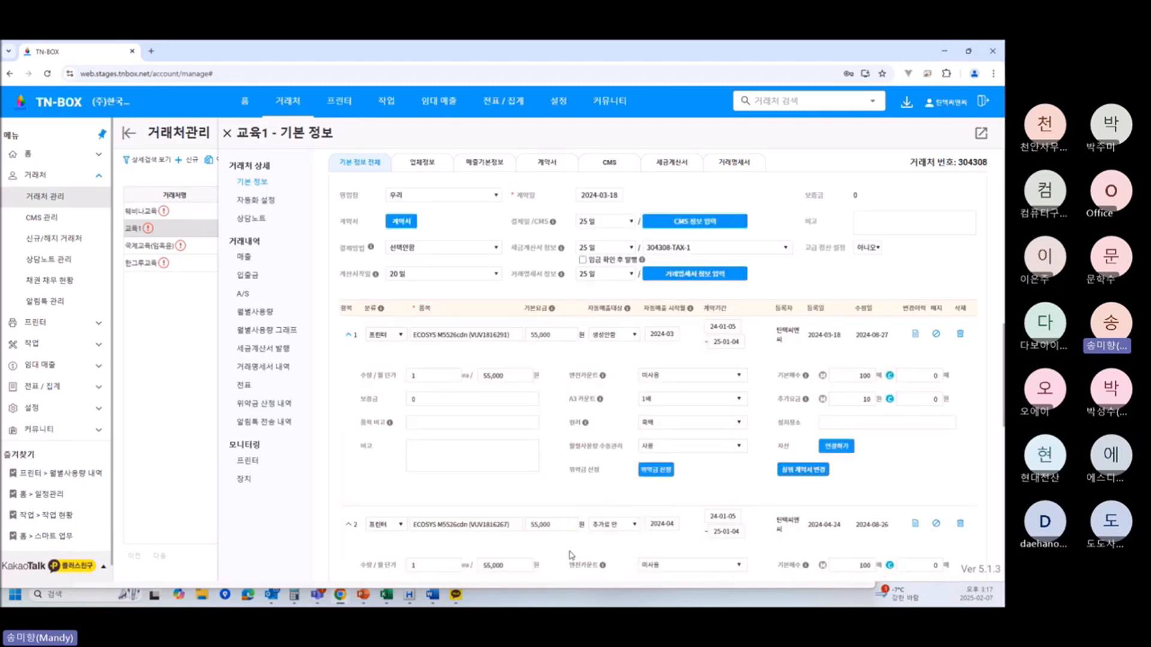
pyautogui.click(483, 338)
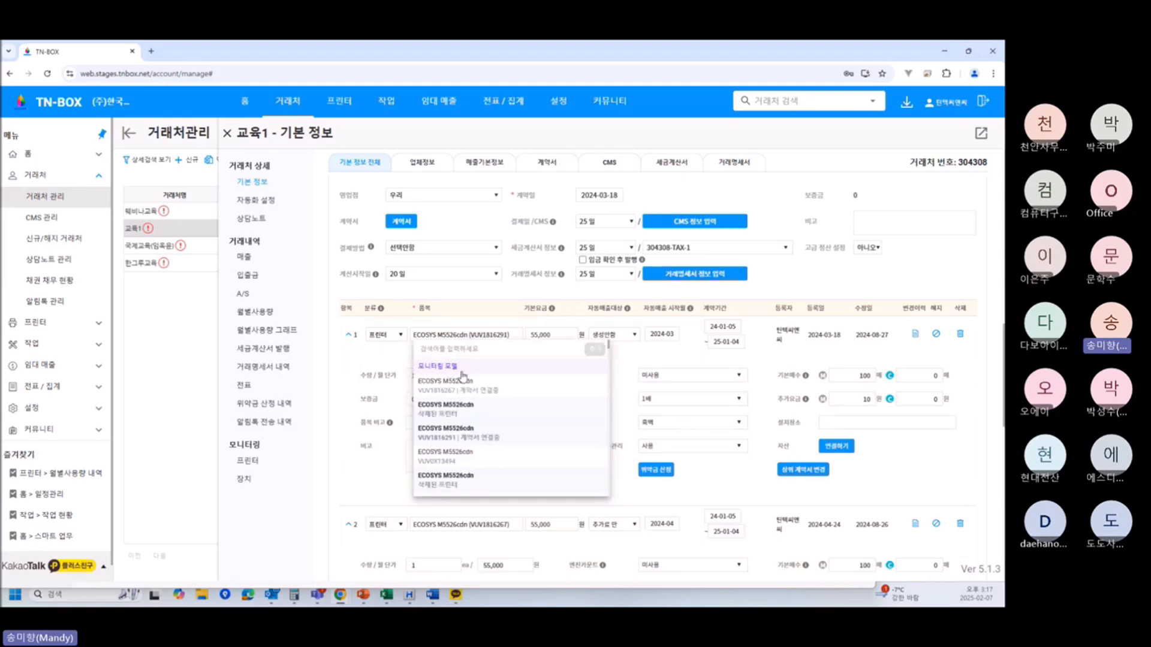
pyautogui.scroll(-1, 489, 410)
pyautogui.scroll(-5, 489, 410)
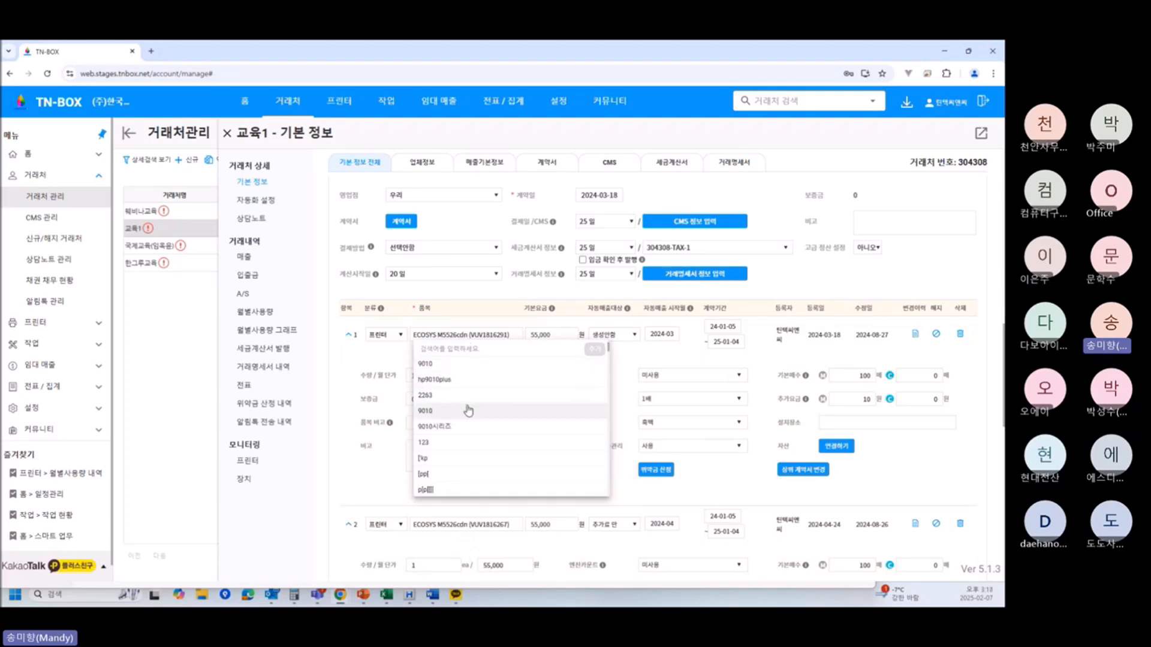
pyautogui.scroll(-5, 470, 411)
pyautogui.scroll(3, 469, 411)
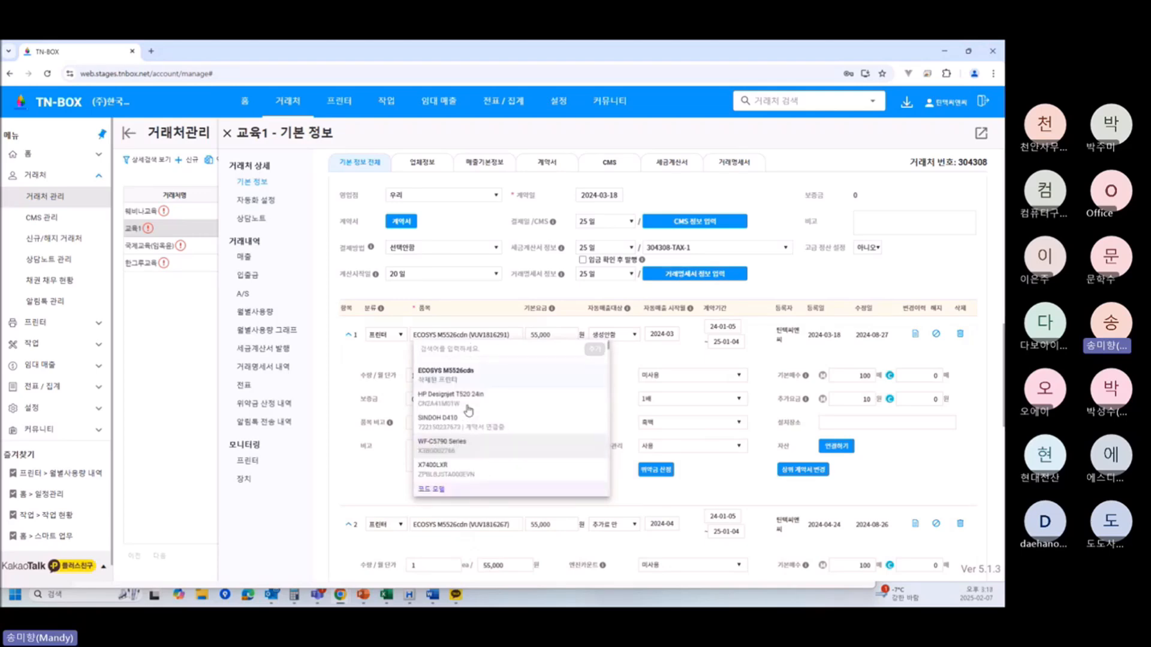
pyautogui.scroll(2, 501, 424)
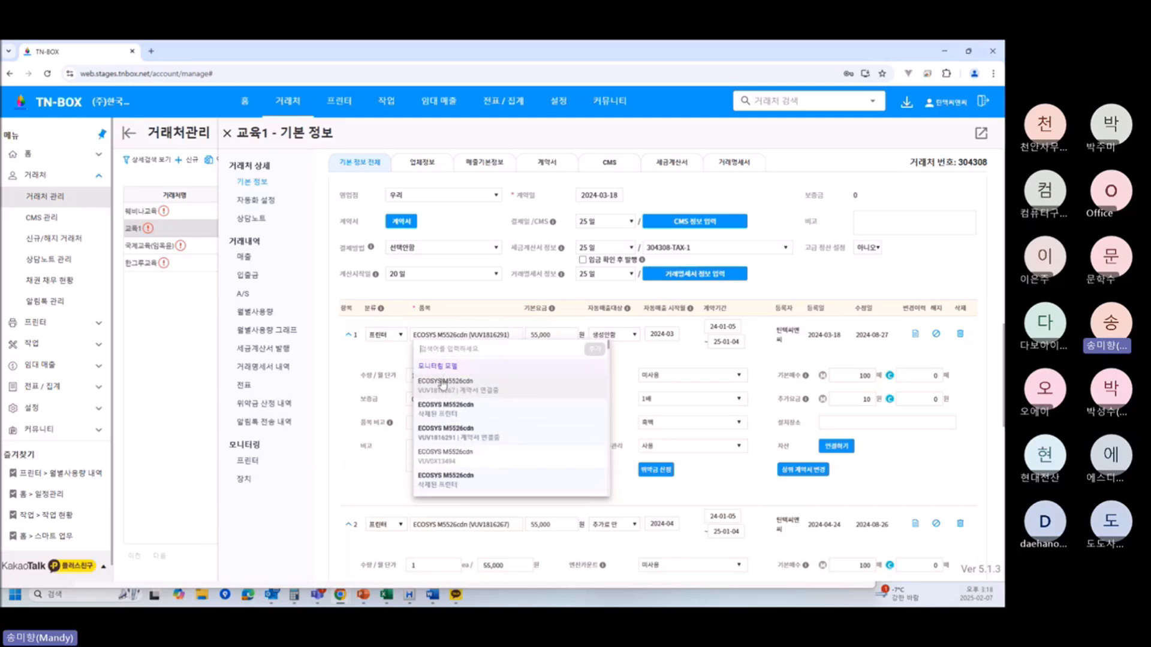
pyautogui.click(462, 423)
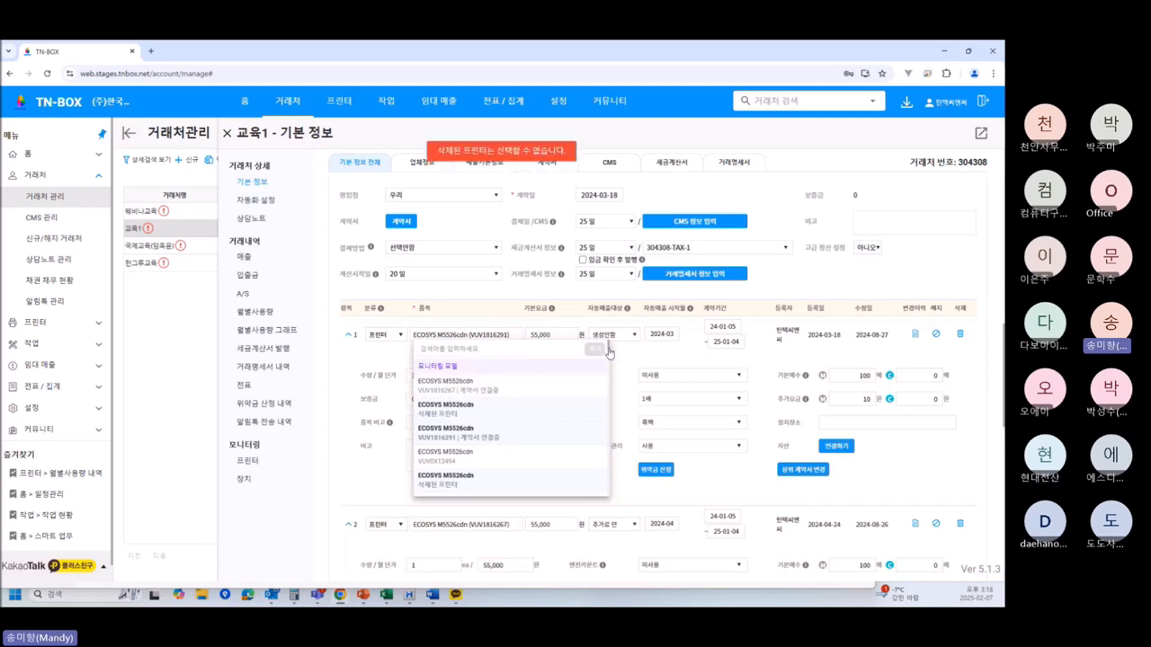
pyautogui.click(651, 360)
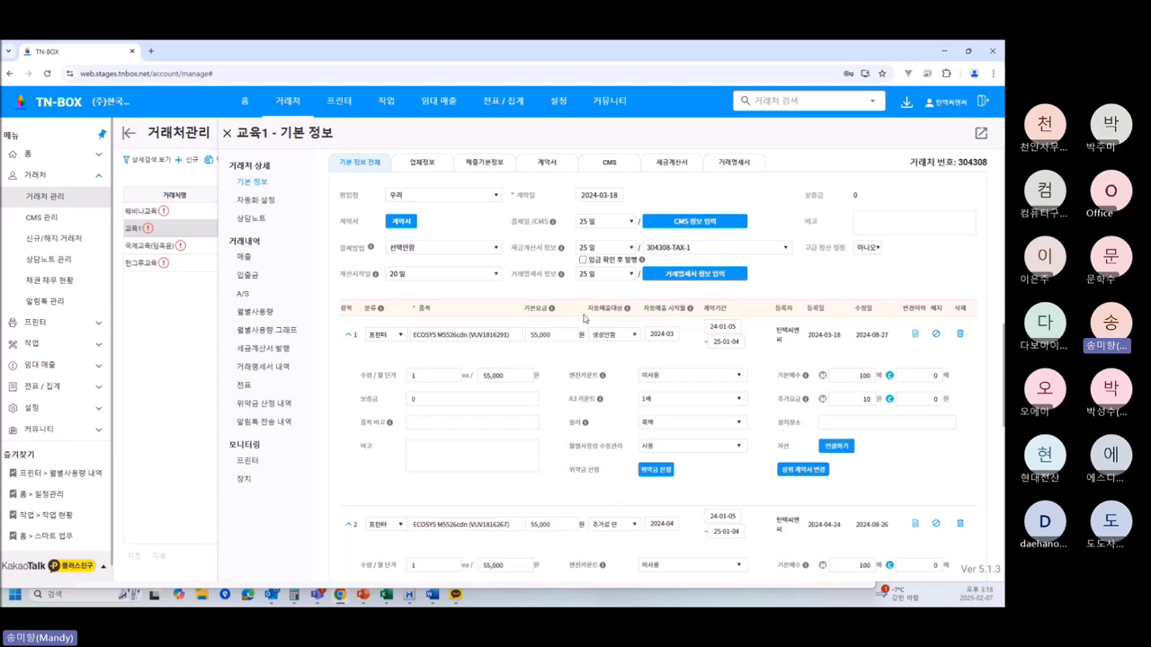
# Set item 1's automatic sales target (자동매출대상) to 기본 + 추가료 and go to its item remark (품목 비고)
pyautogui.click(597, 342)
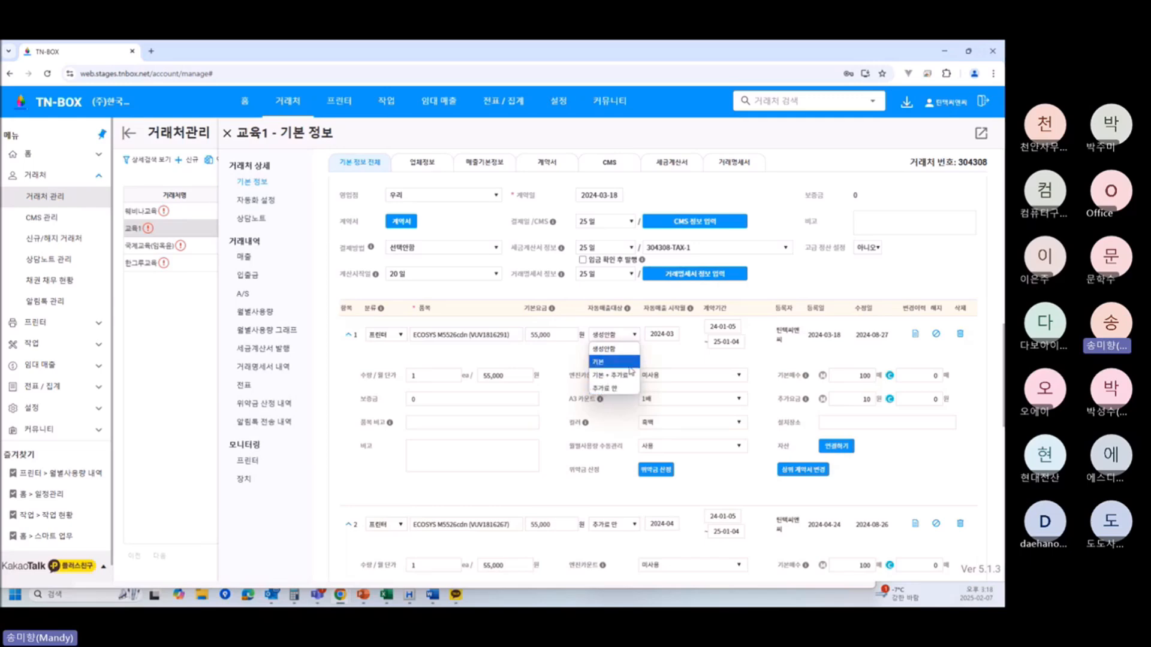
pyautogui.click(615, 376)
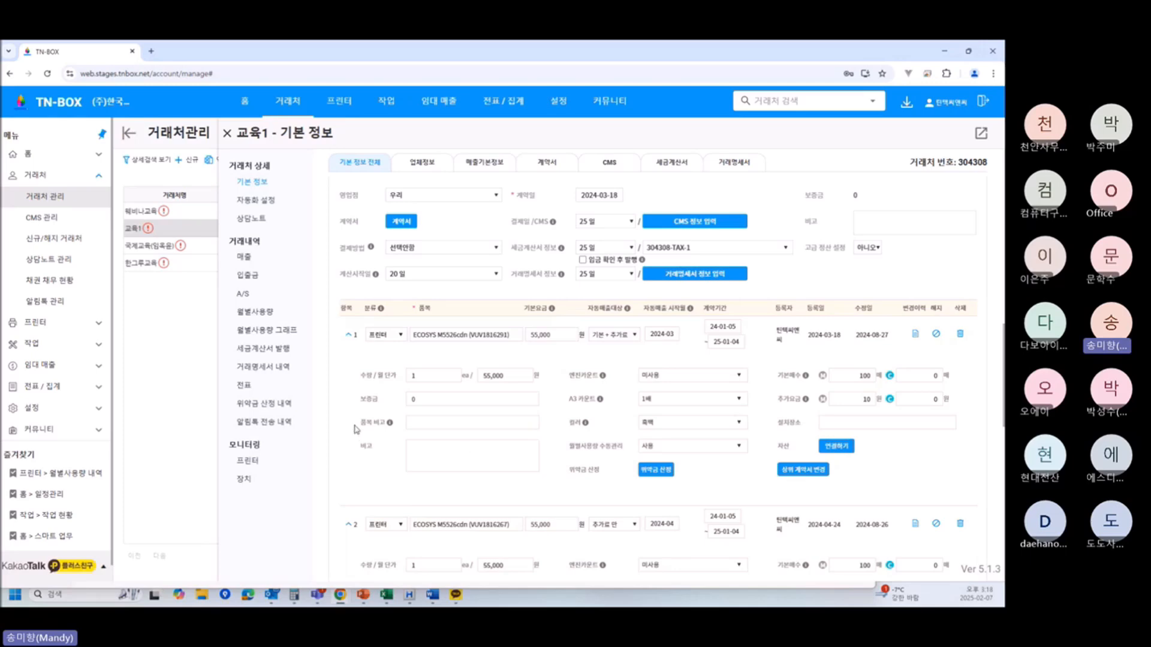
pyautogui.moveTo(360, 422); pyautogui.dragTo(387, 422)
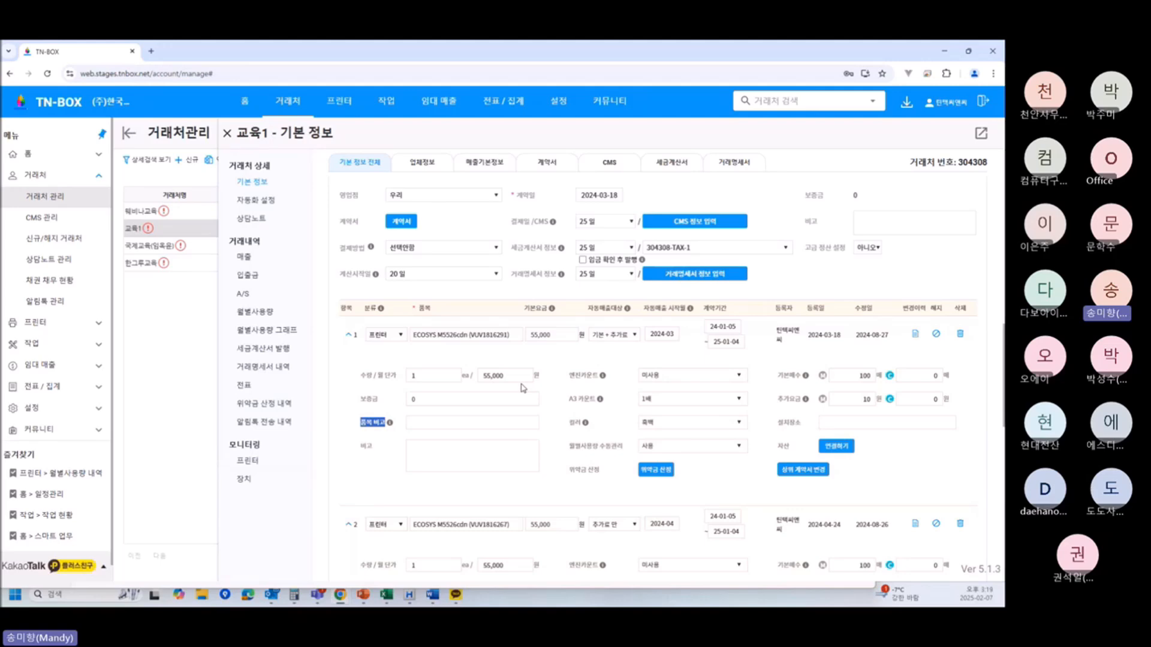
pyautogui.click(433, 423)
# Set item 1's color option (컬러) to 컬러 and check its base page count and extra charge fields
pyautogui.scroll(-1, 709, 506)
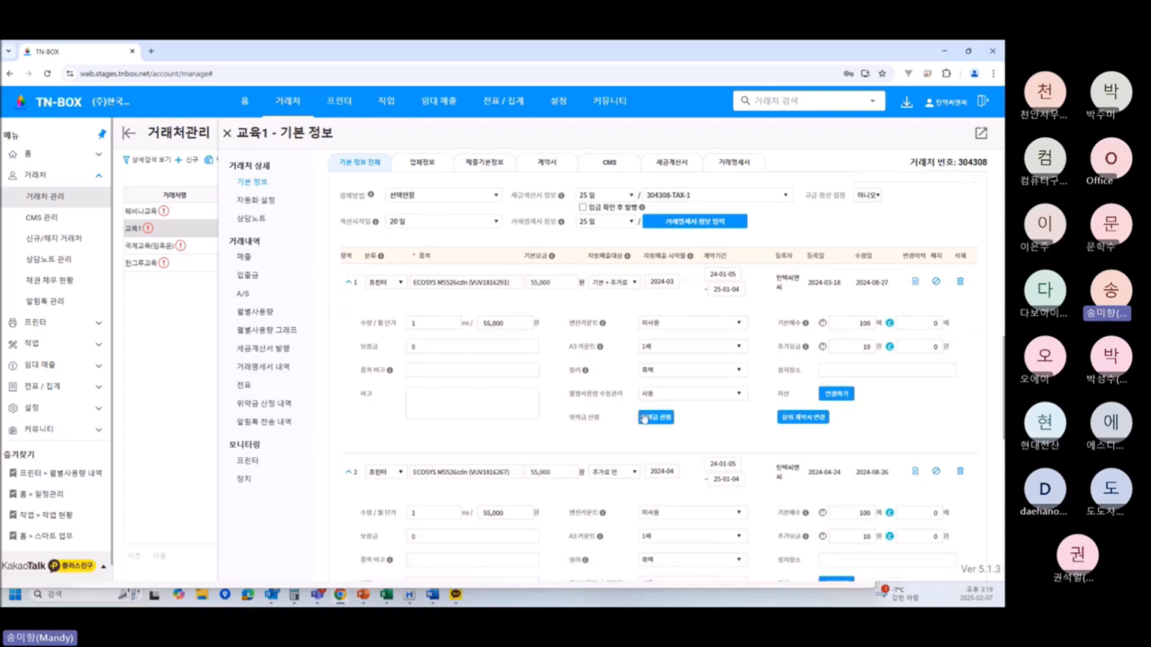
pyautogui.click(695, 370)
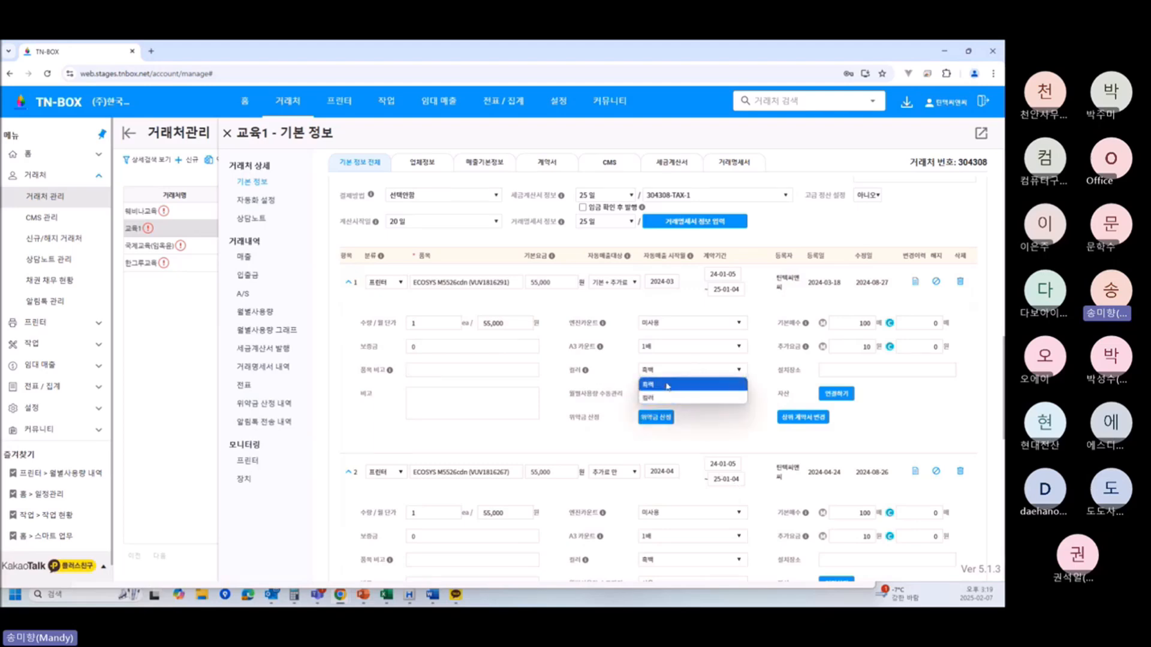
pyautogui.click(667, 385)
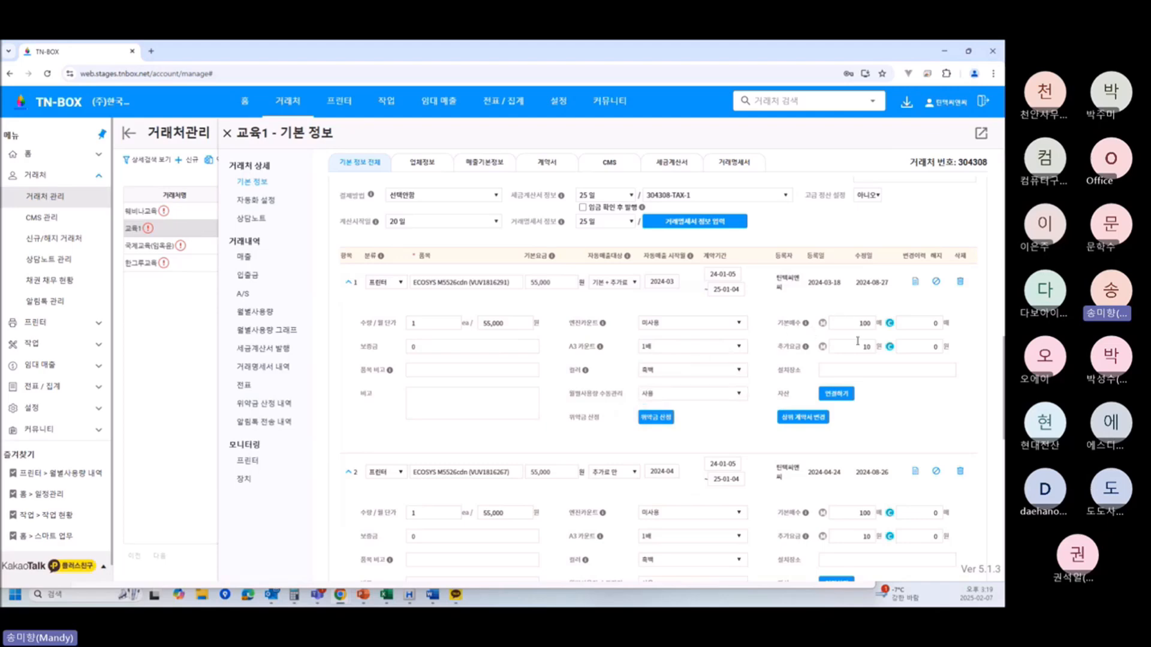
pyautogui.click(713, 373)
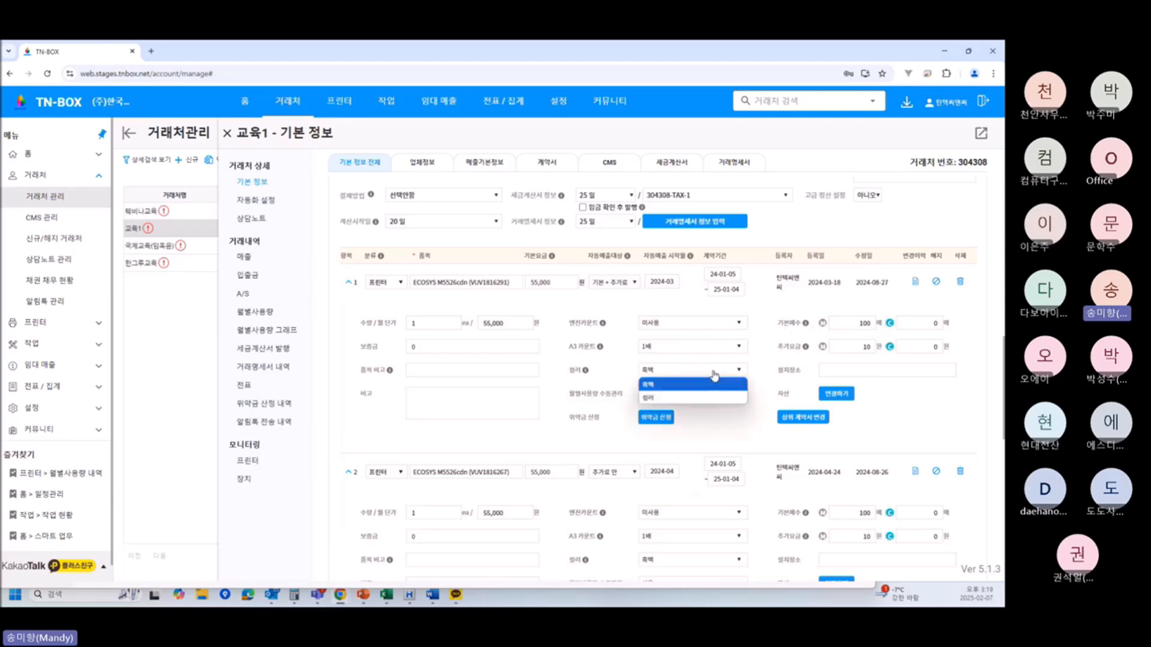
pyautogui.click(671, 398)
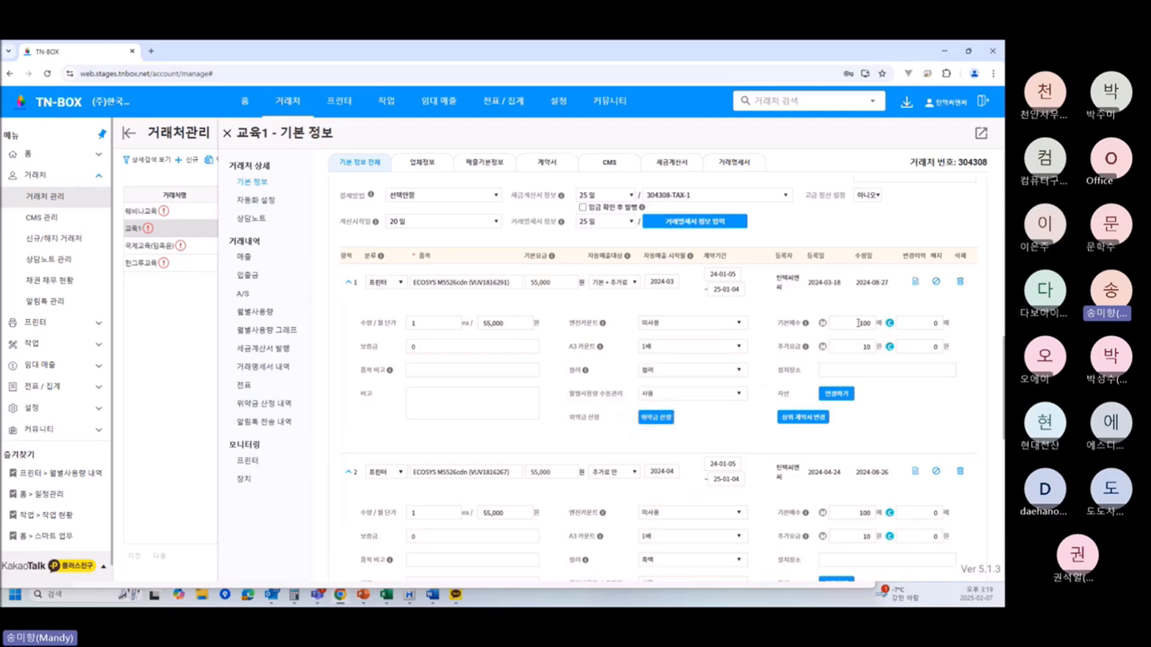
pyautogui.click(858, 323)
pyautogui.click(929, 351)
# Set item 1's color option (컬러) back to 흑백 and view the help note for that setting
pyautogui.click(689, 371)
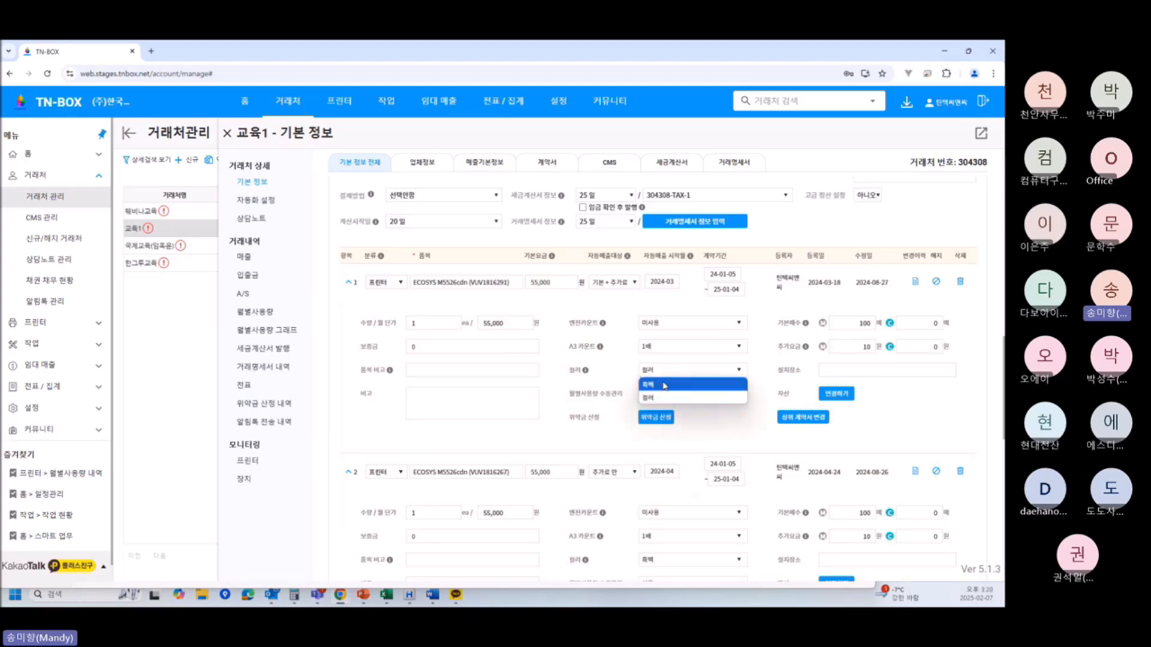
pyautogui.click(661, 387)
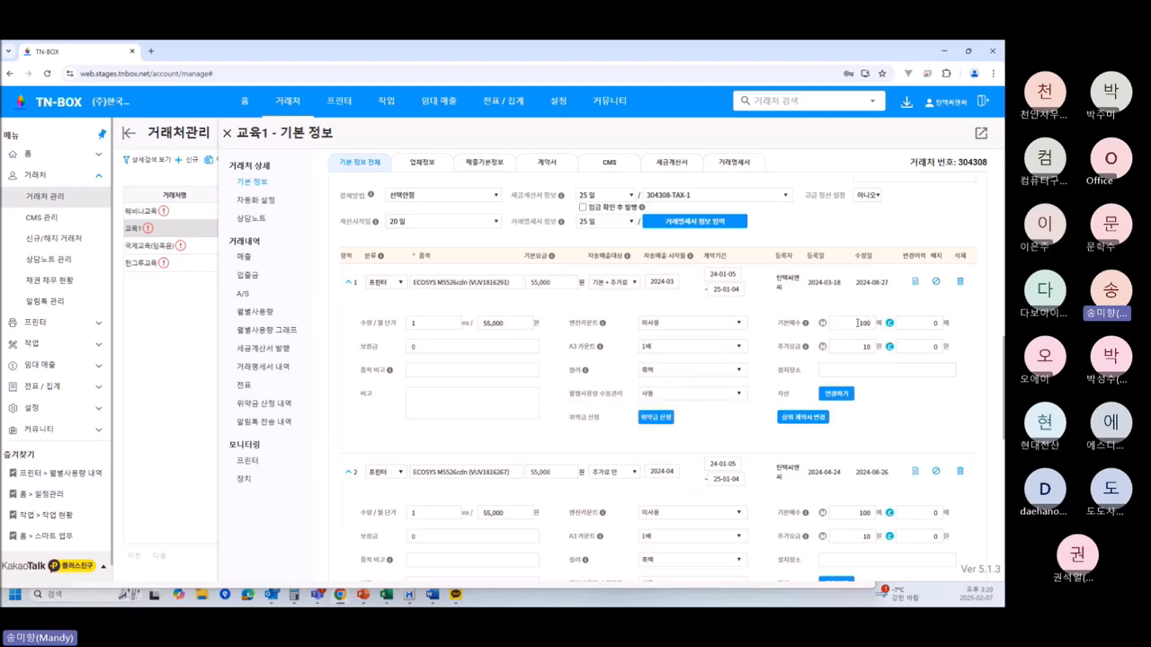
pyautogui.moveTo(585, 373)
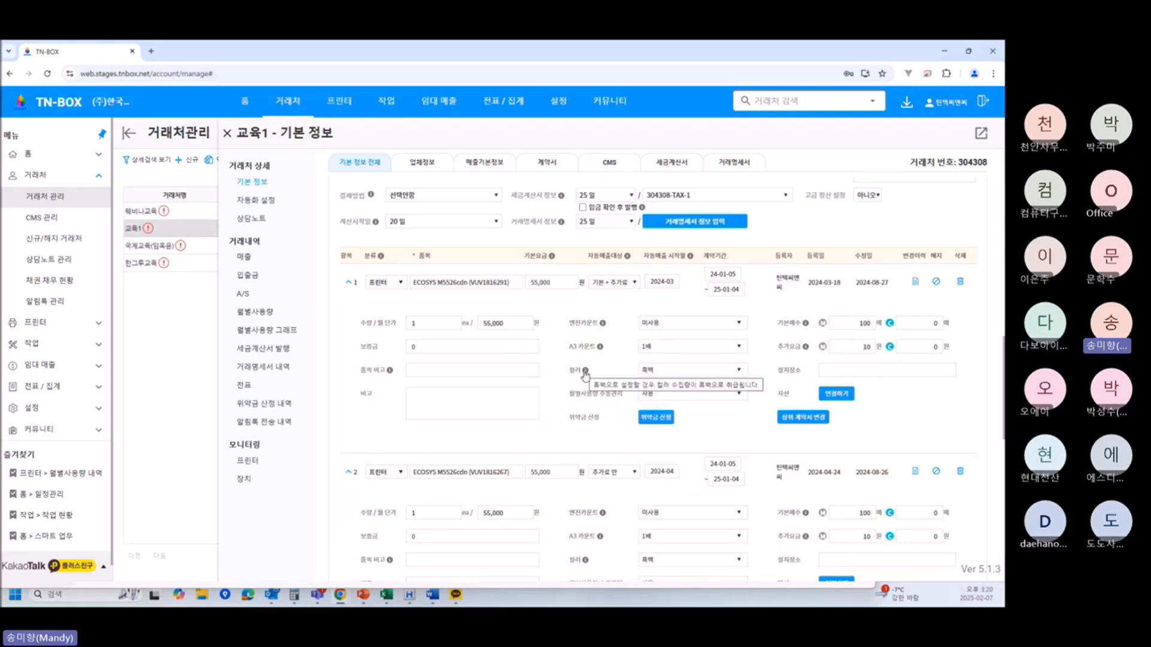
# Set the advanced settlement setting (고급 정산 설정) of contract [01] to 예, then cancel the contract edit
pyautogui.scroll(-3, 585, 374)
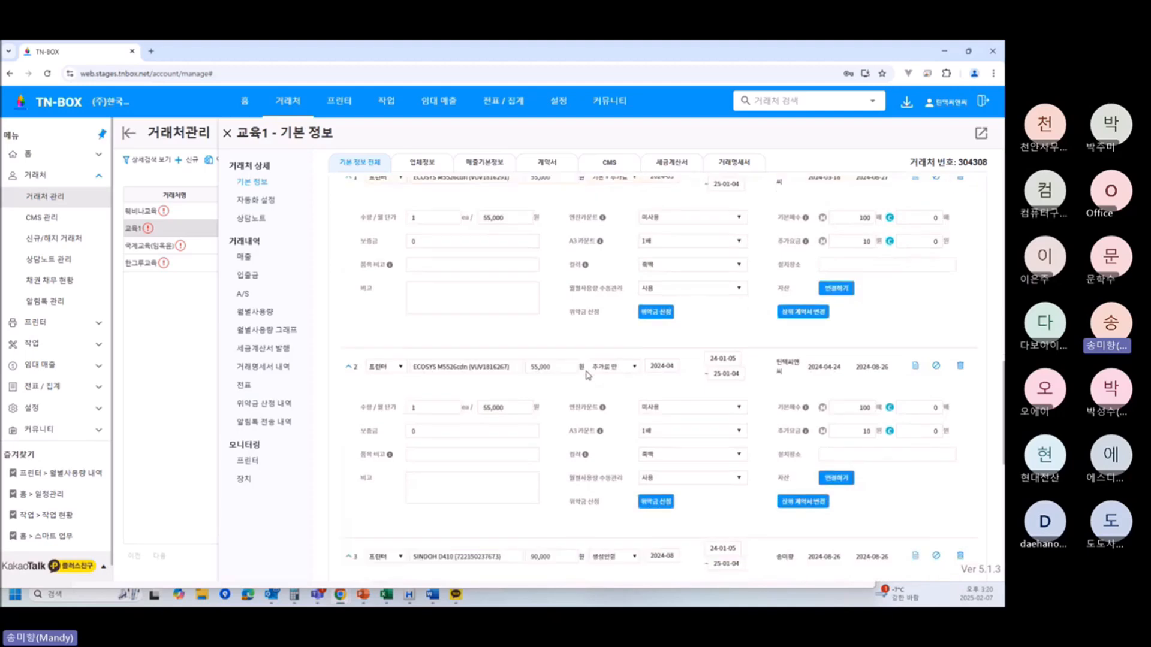
pyautogui.scroll(5, 587, 375)
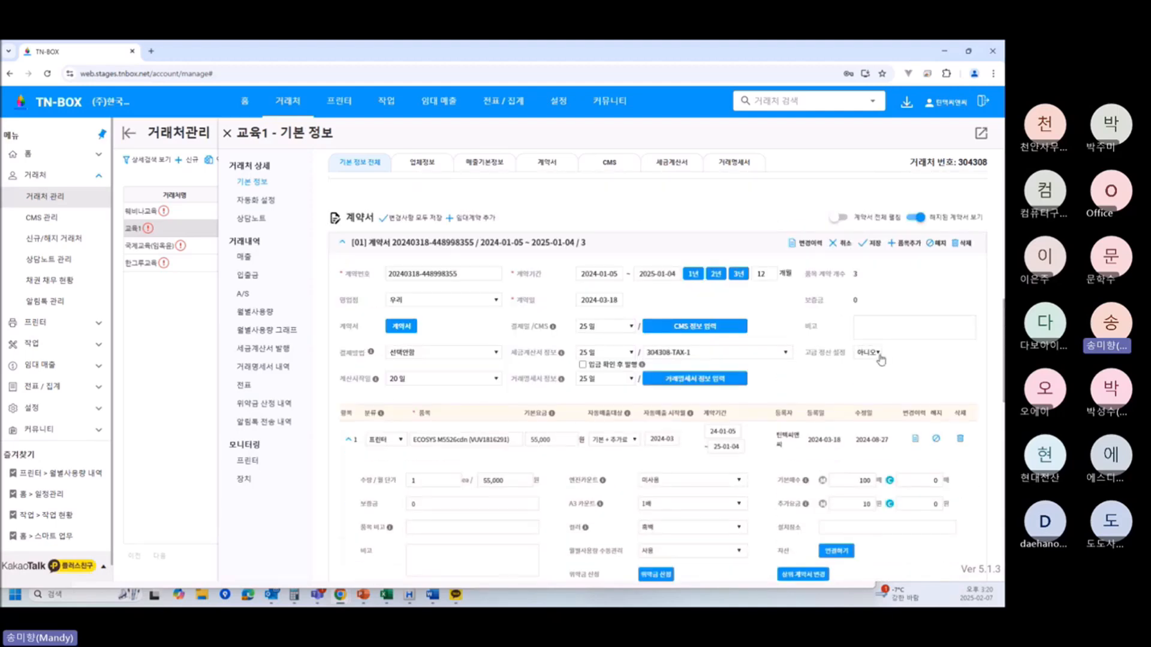
pyautogui.click(874, 353)
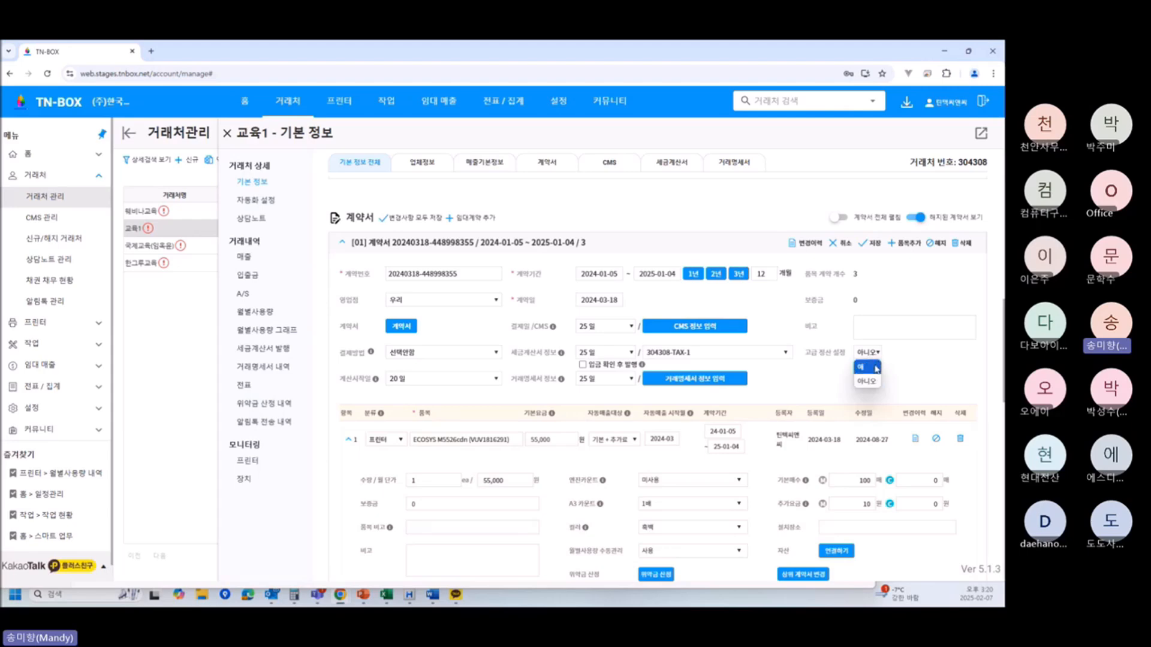
pyautogui.click(875, 368)
pyautogui.scroll(1, 890, 300)
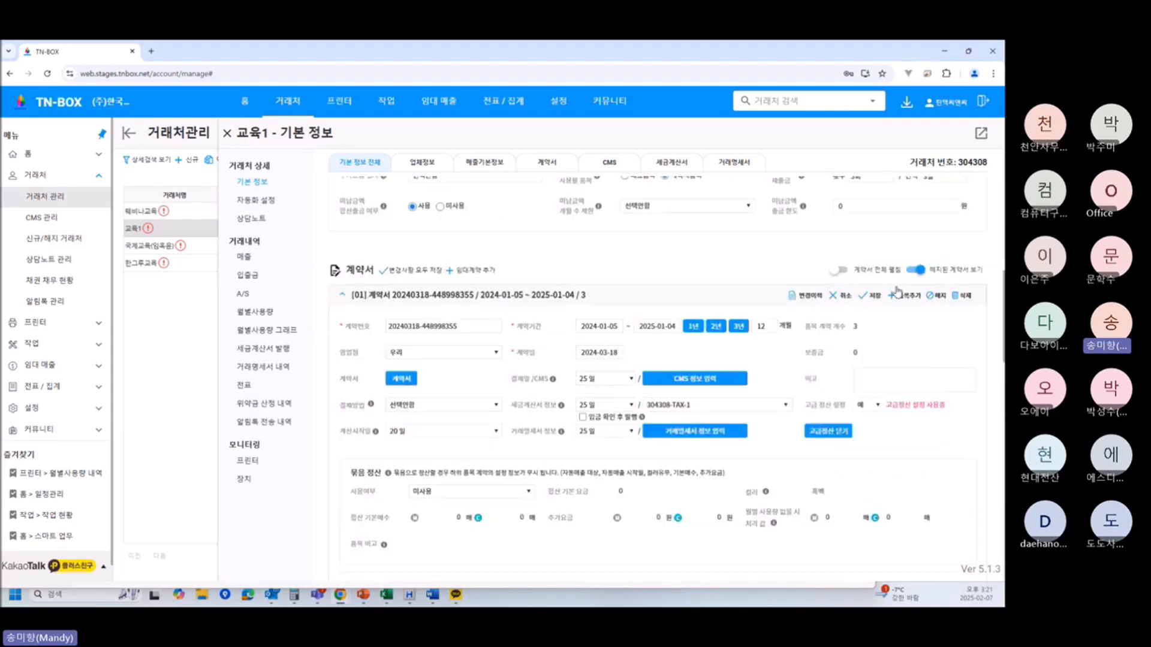
pyautogui.click(842, 297)
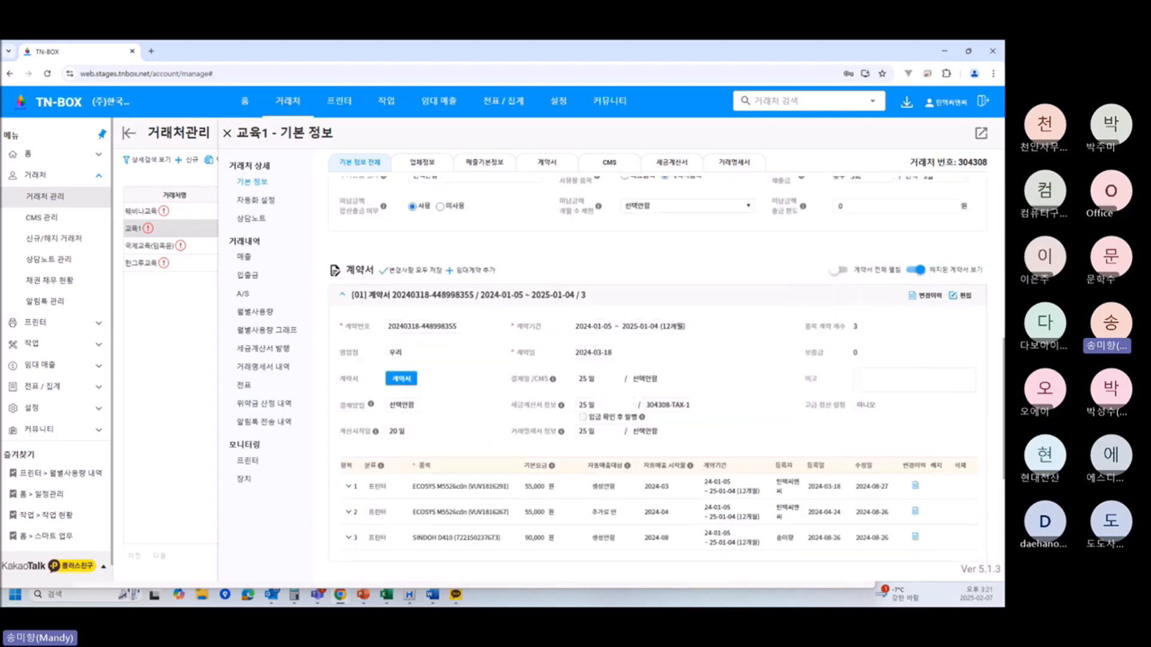
# Reopen contract [01] for editing and set its advanced settlement setting (고급 정산 설정) to 예
pyautogui.click(963, 295)
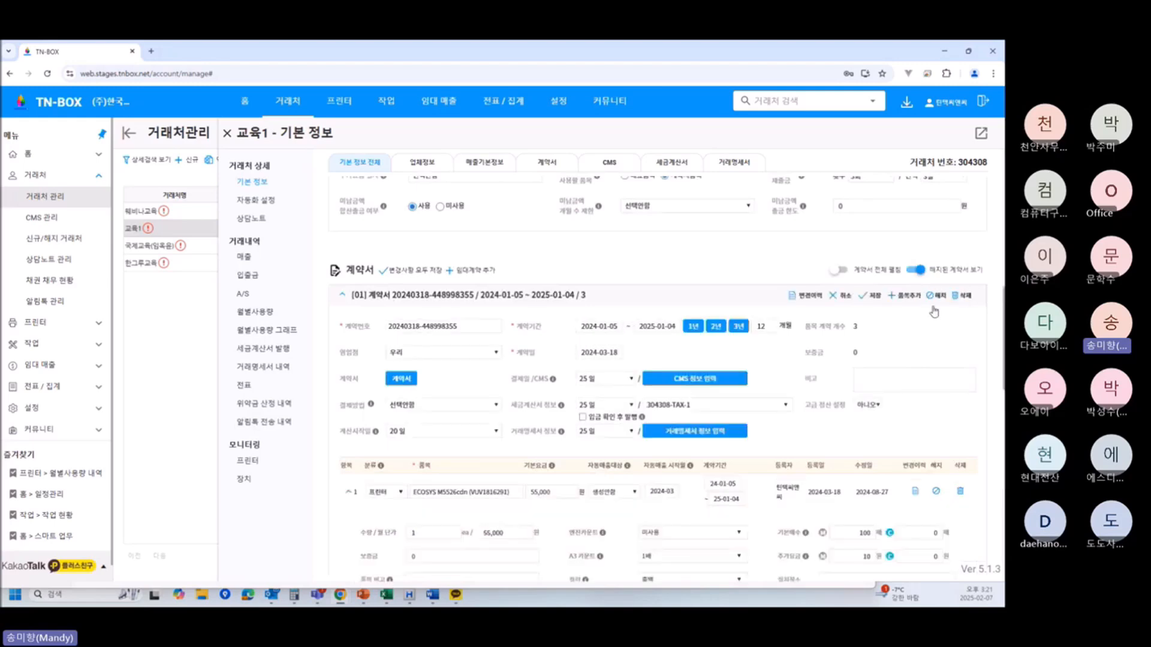
pyautogui.click(874, 405)
pyautogui.click(867, 419)
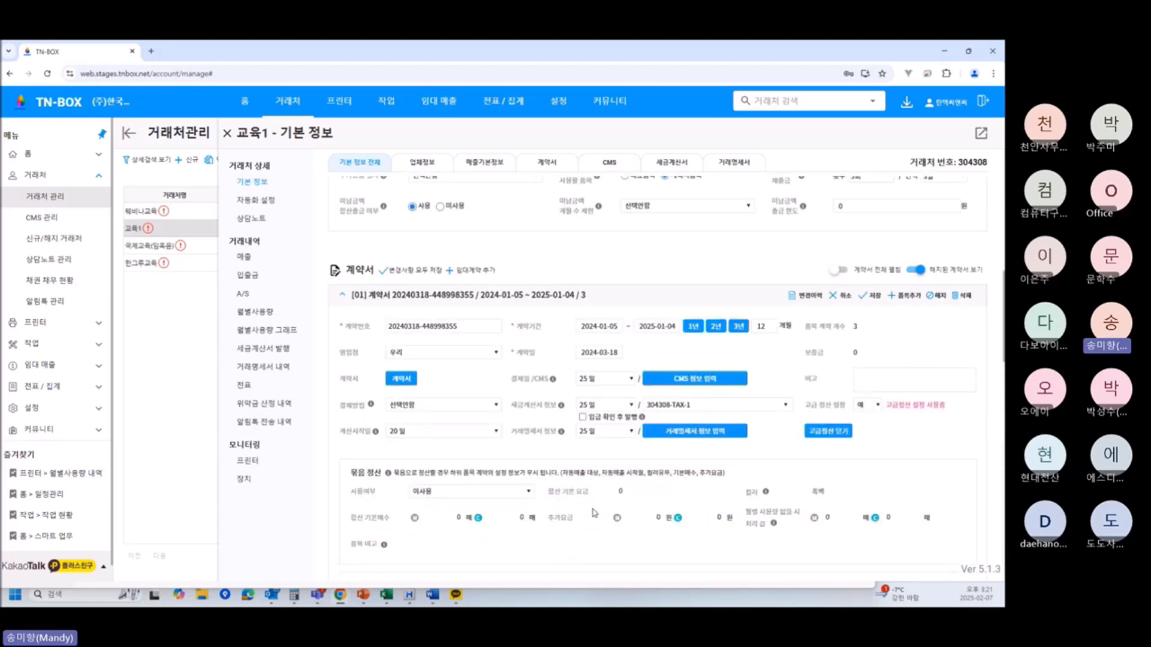
# Examine the bundled settlement (묶음 정산) and usage carry-over (사용량 이월) settings together with the three printer items of contract [01]
pyautogui.scroll(-3, 839, 390)
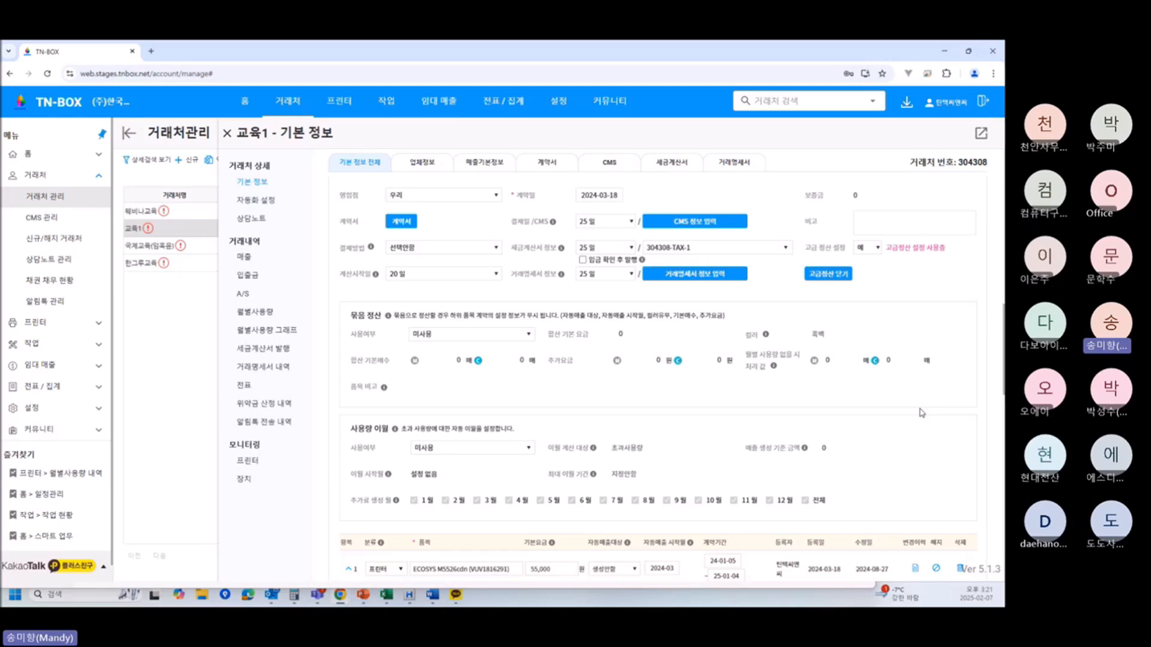
pyautogui.scroll(-3, 606, 511)
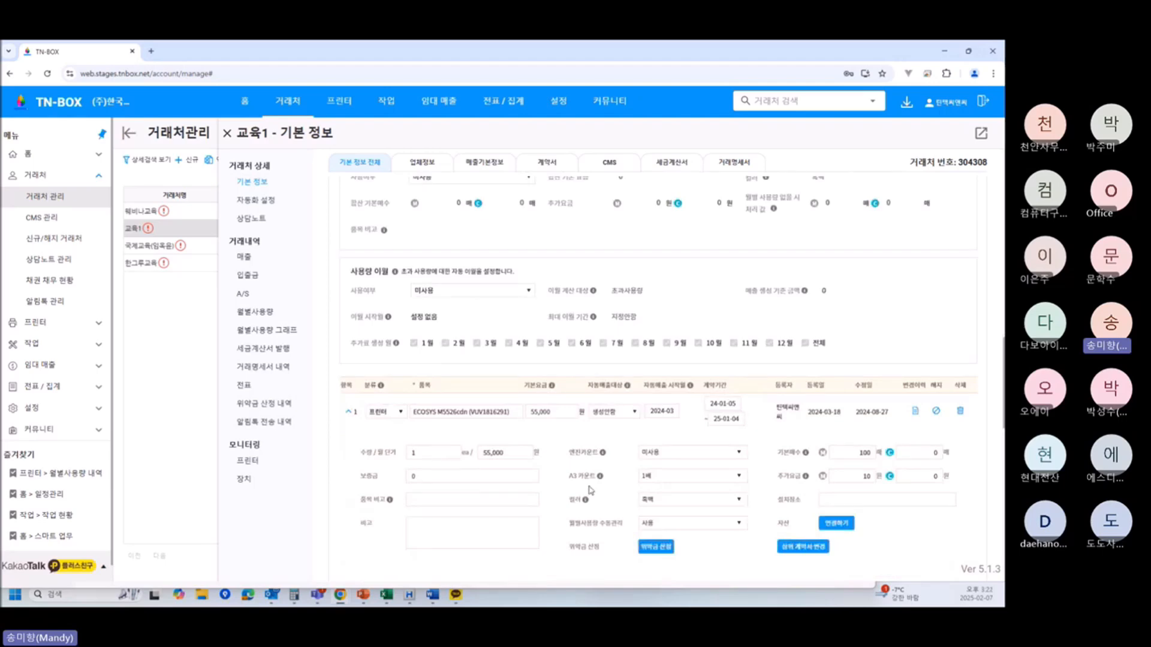
pyautogui.scroll(3, 591, 491)
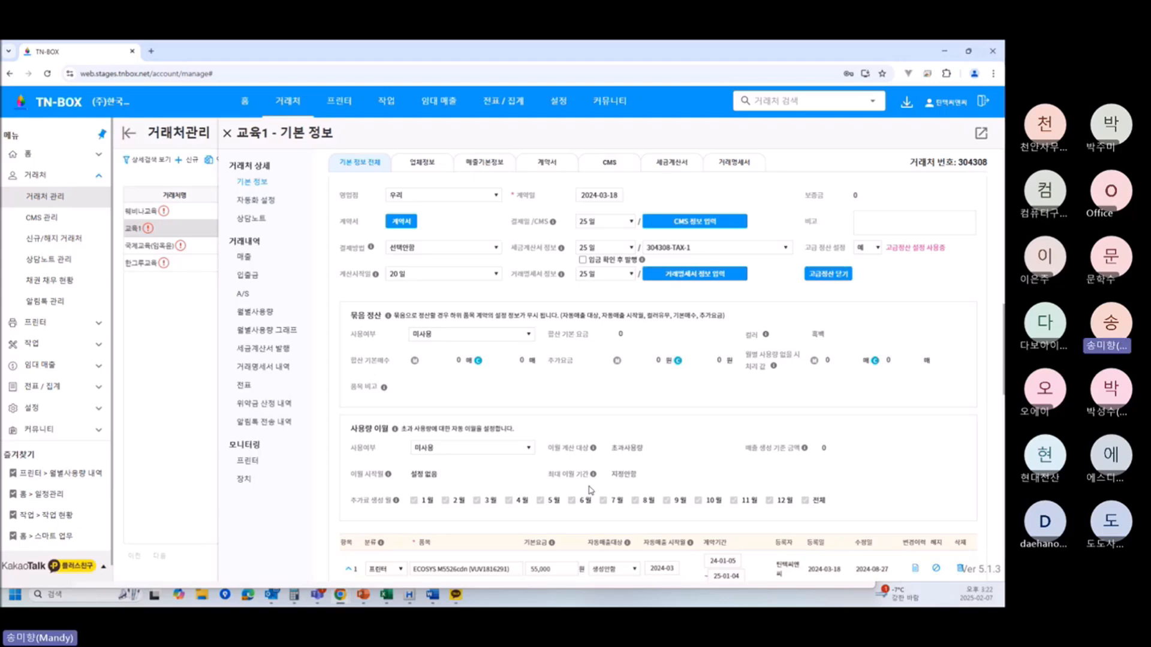
pyautogui.scroll(3, 849, 315)
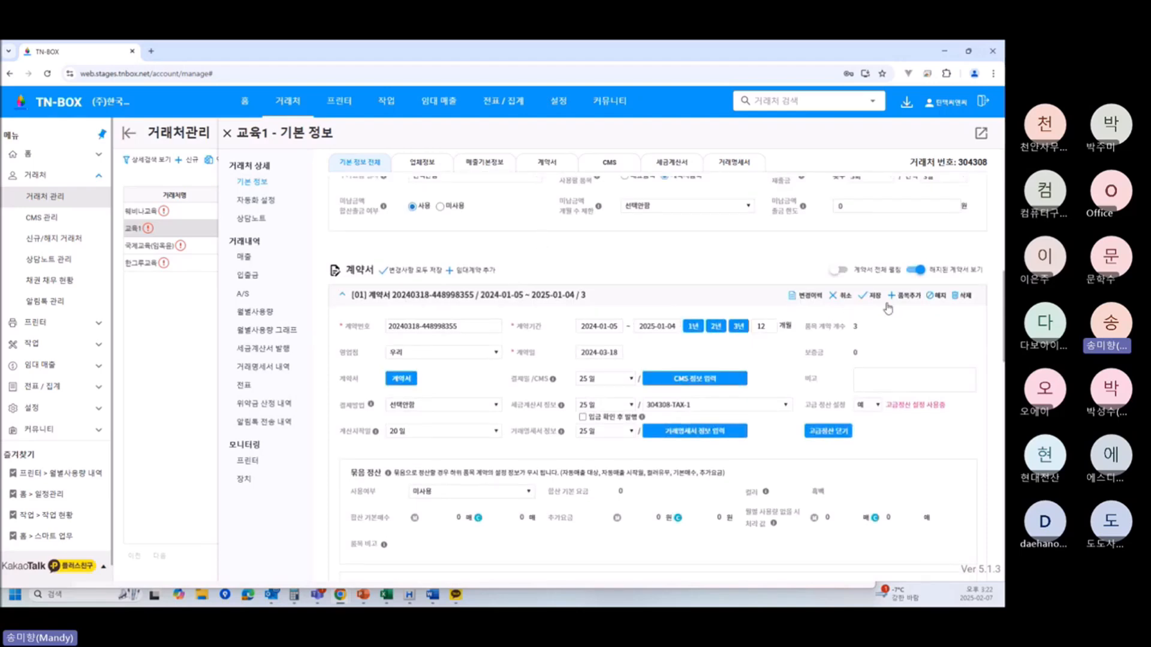
pyautogui.scroll(-1, 879, 341)
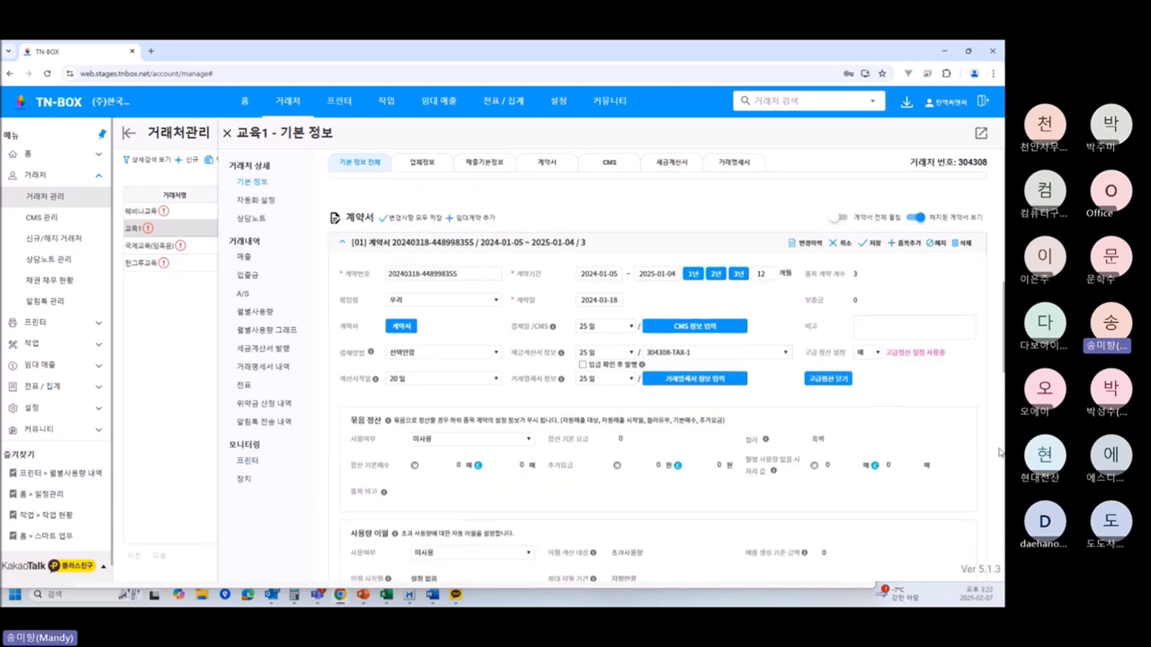
pyautogui.scroll(-5, 343, 328)
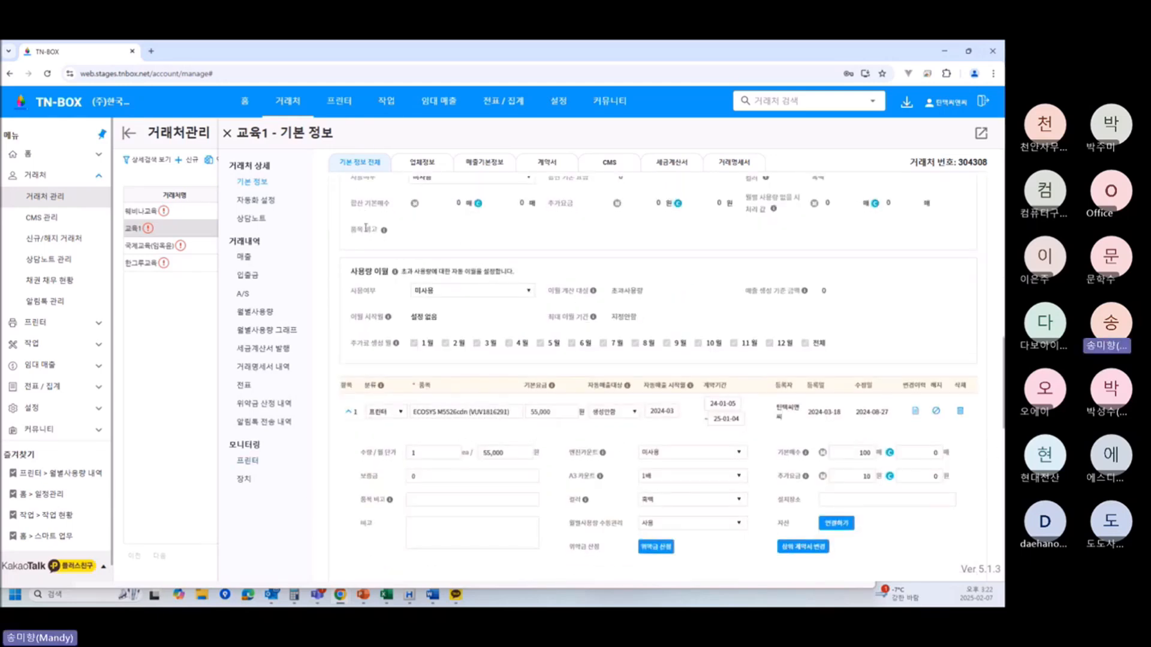
pyautogui.scroll(-2, 393, 340)
pyautogui.scroll(-6, 457, 568)
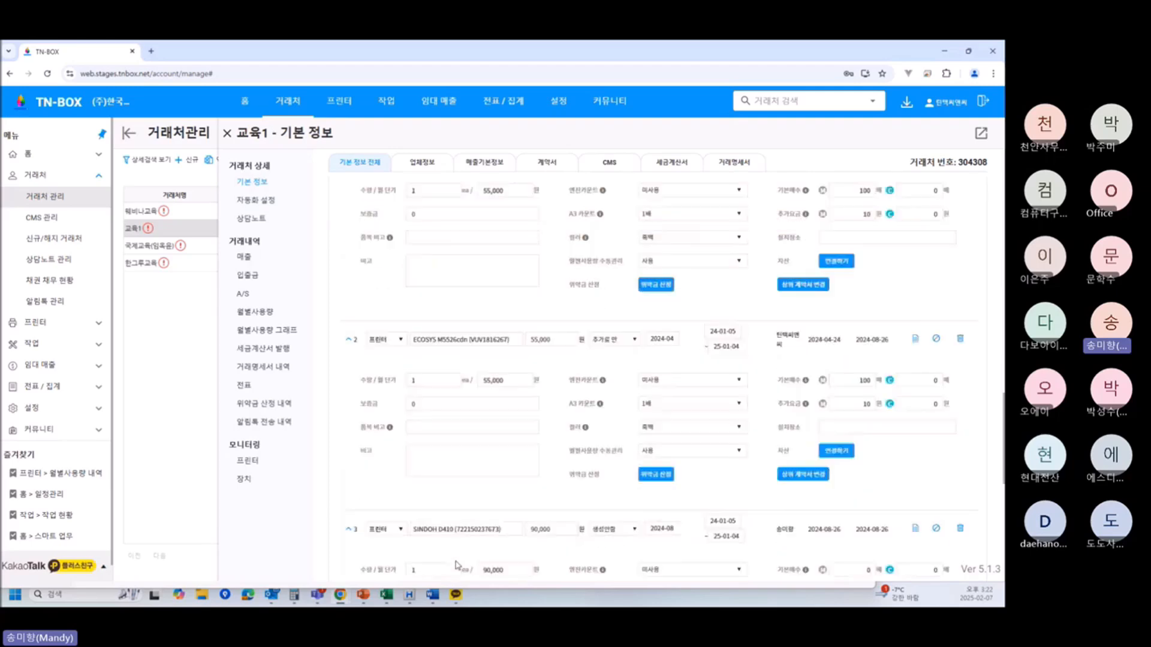
pyautogui.scroll(-1, 466, 508)
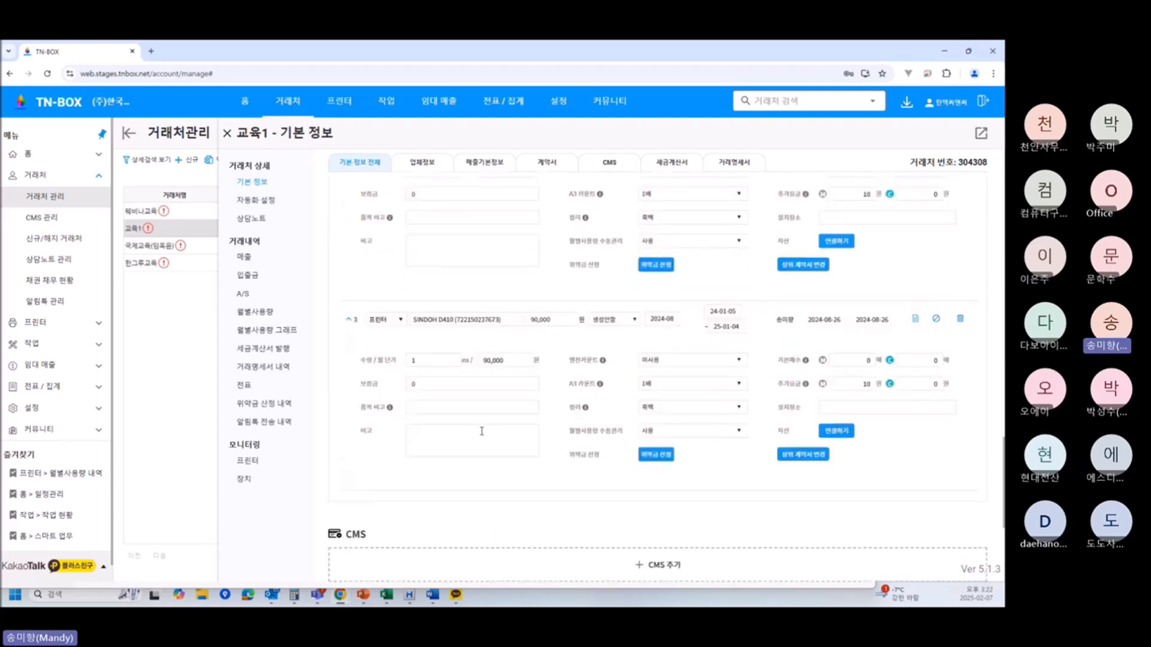
pyautogui.scroll(4, 485, 278)
pyautogui.scroll(3, 486, 278)
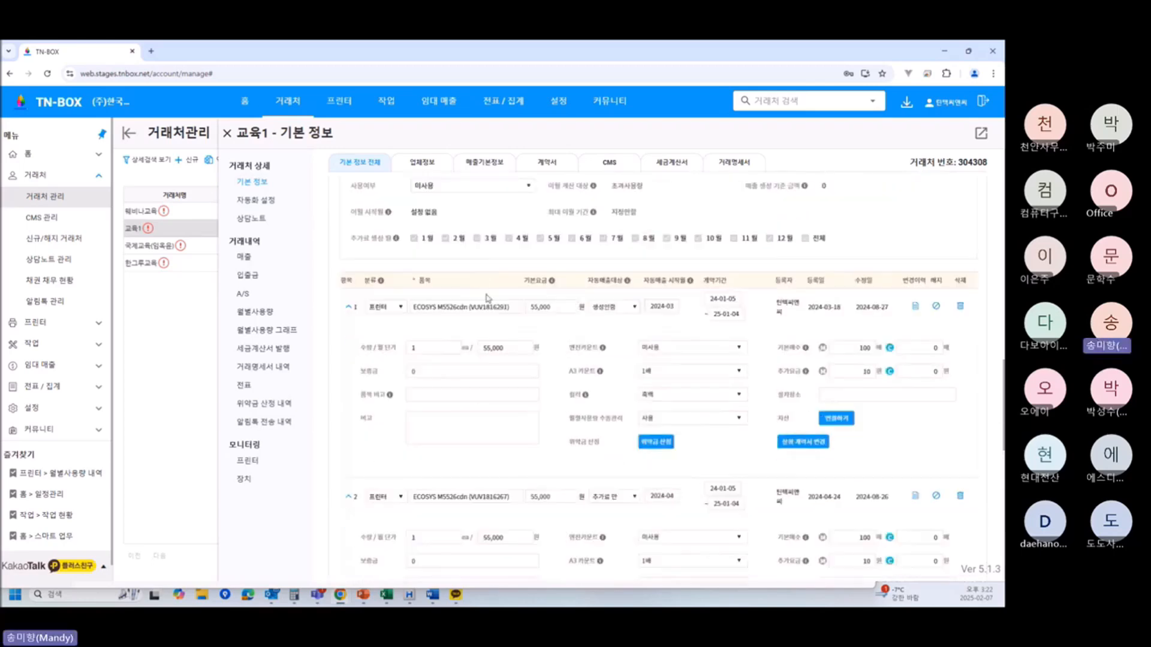
pyautogui.scroll(-2, 567, 438)
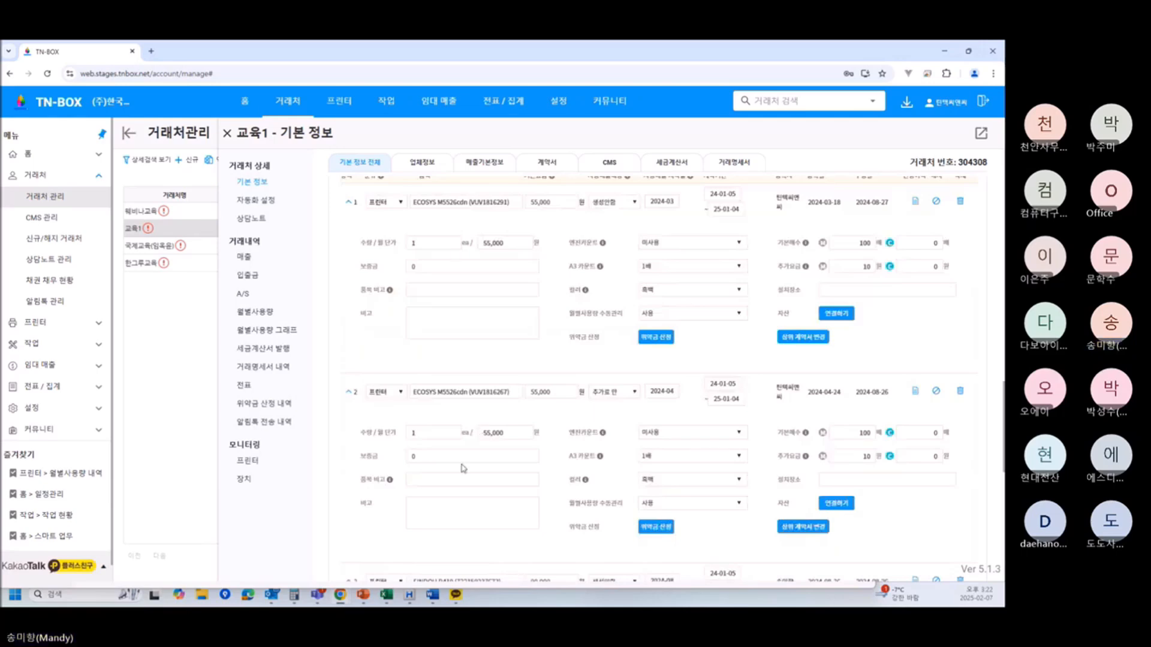
# Set bundled settlement (묶음 정산) of contract [01] to 사용 and enter 150,000 as its combined base fee (합산 기본 요금)
pyautogui.scroll(-2, 469, 371)
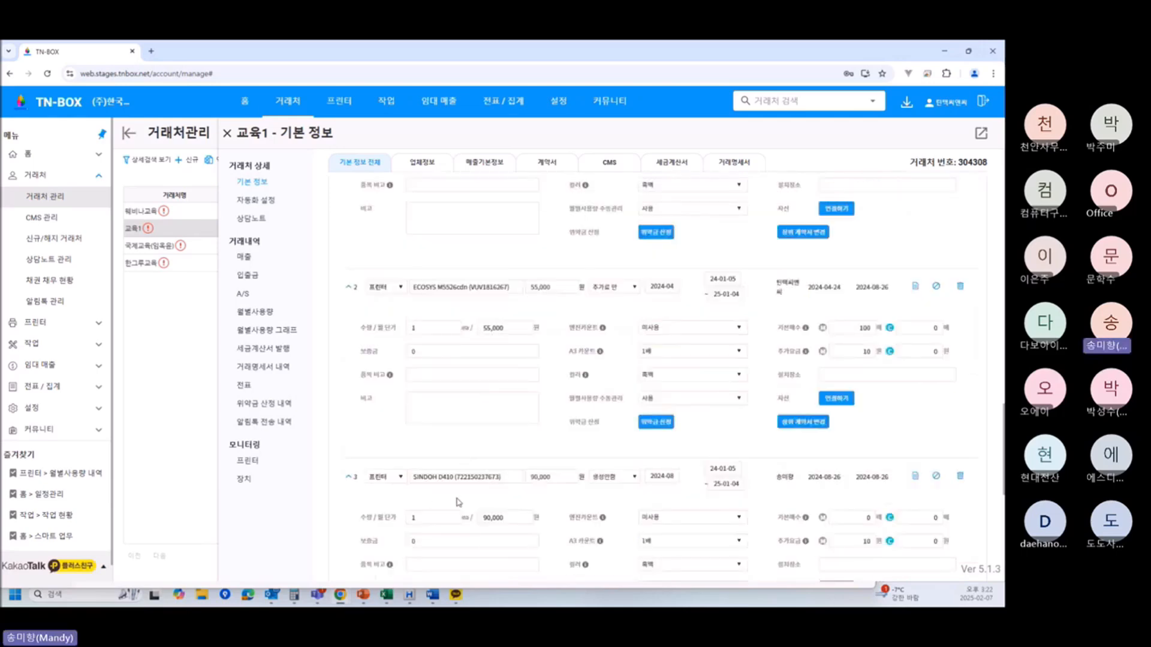
pyautogui.scroll(9, 479, 497)
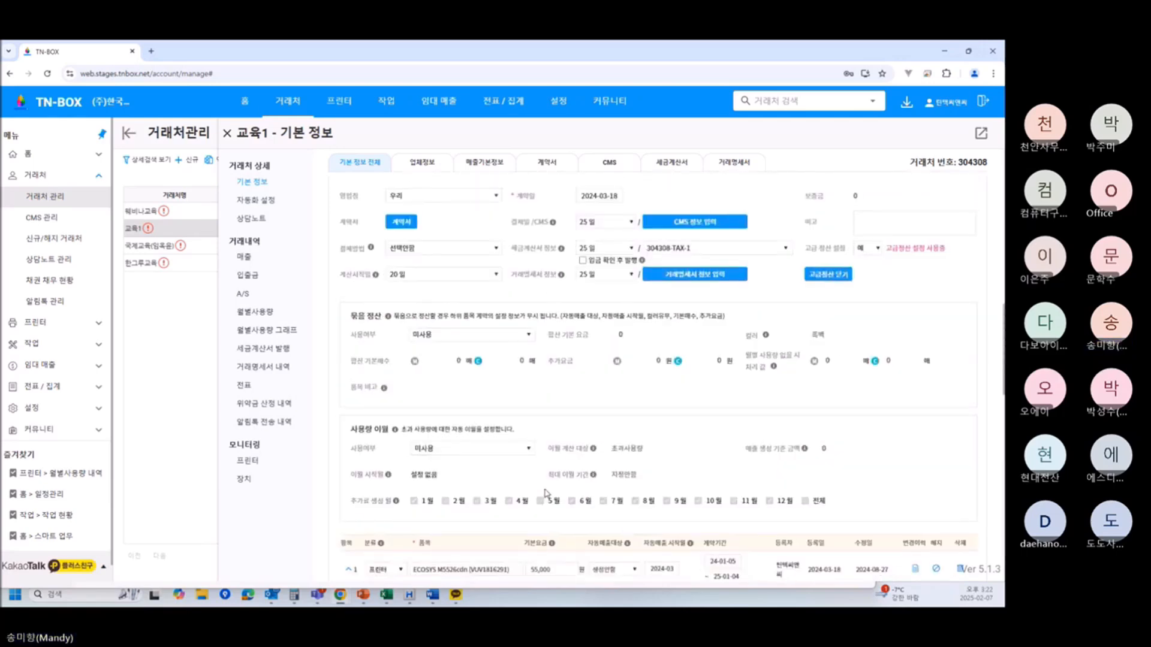
pyautogui.scroll(1, 545, 493)
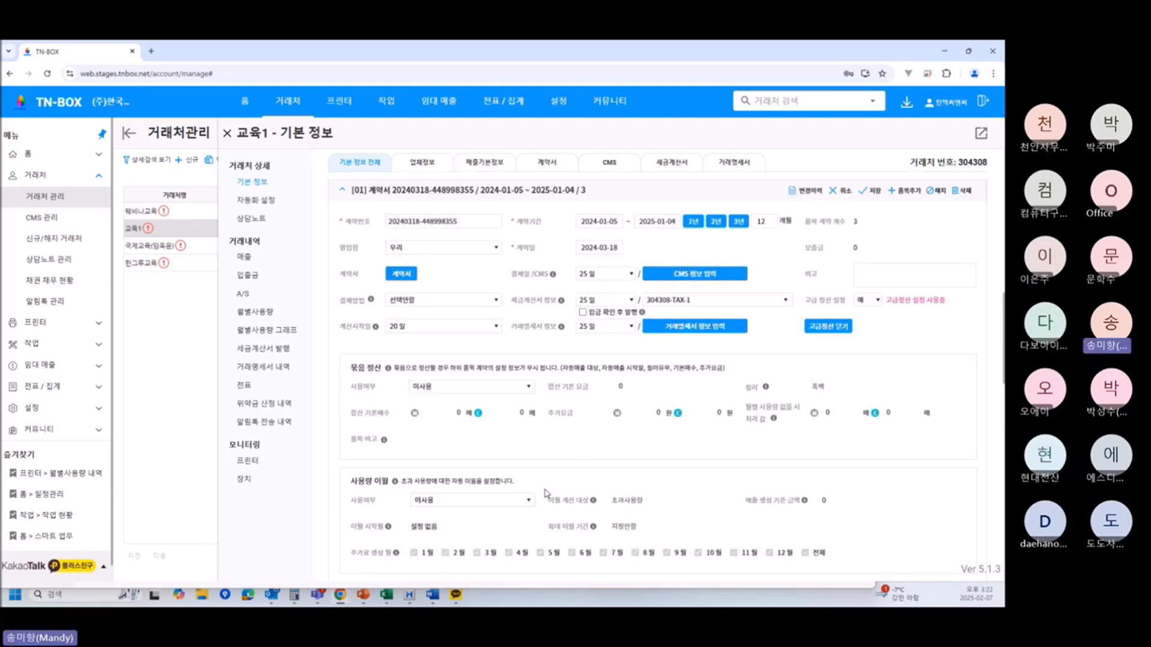
pyautogui.click(473, 390)
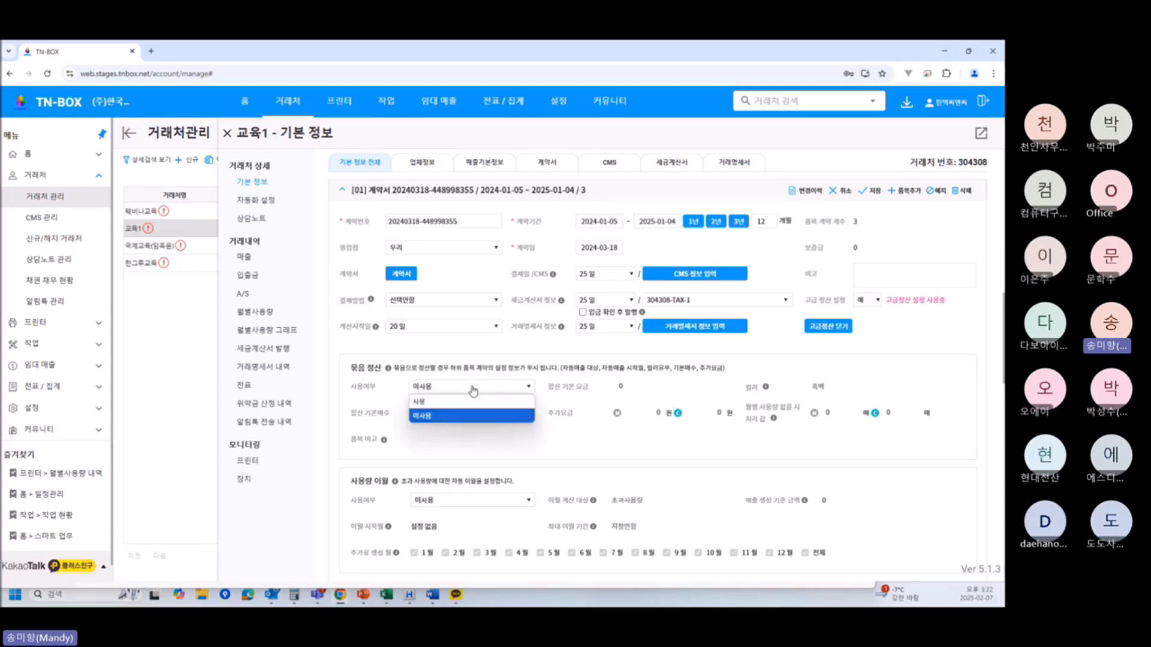
pyautogui.click(455, 403)
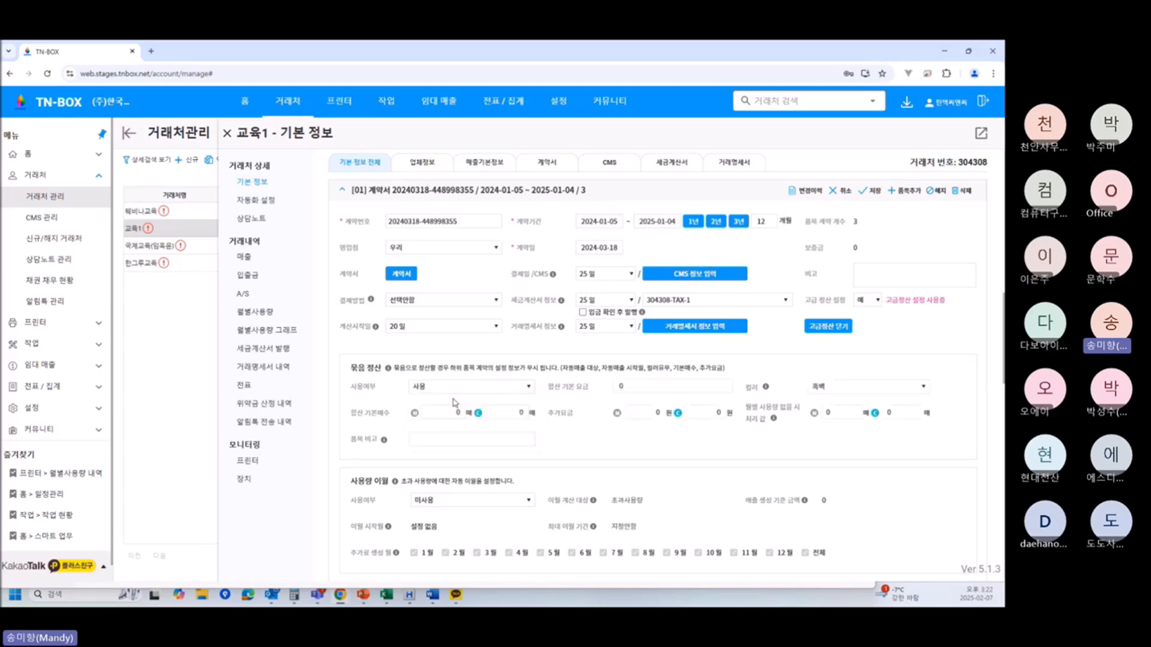
pyautogui.click(639, 386)
pyautogui.write('150000')
pyautogui.moveTo(645, 386); pyautogui.dragTo(609, 389)
pyautogui.scroll(-4, 609, 388)
pyautogui.scroll(3, 590, 455)
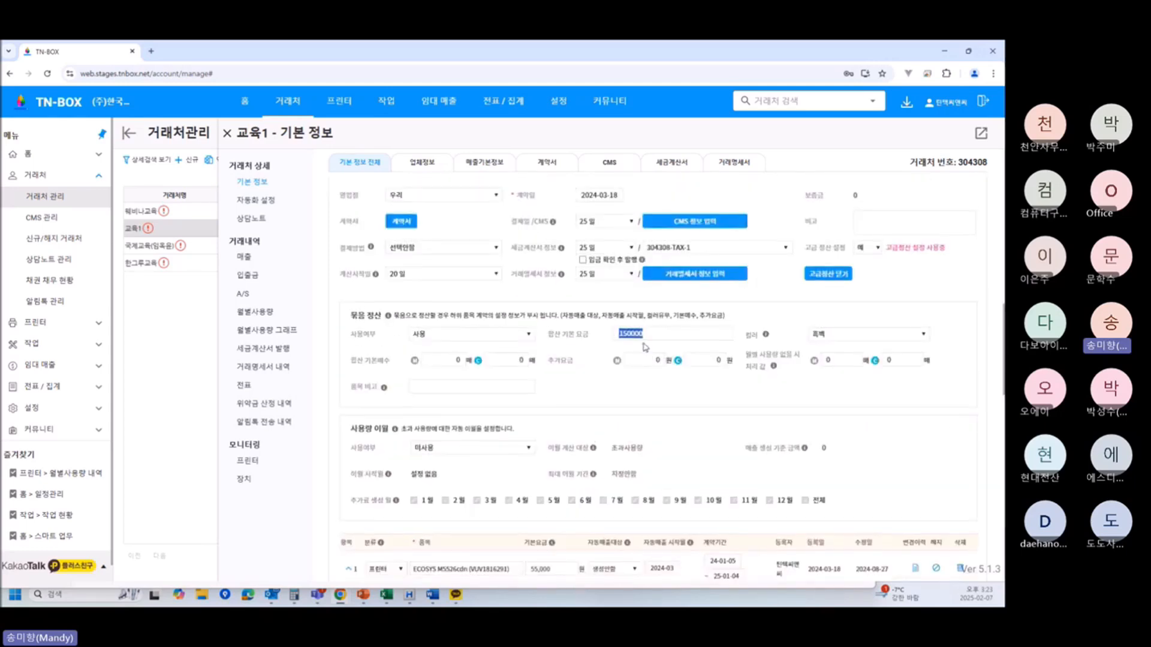
pyautogui.moveTo(646, 335); pyautogui.dragTo(611, 329)
# Set the bundled settlement's black-and-white base page count (합산 기본매수) to 3,000 and its additional fee (추가요금) to 10
pyautogui.click(446, 360)
pyautogui.write('3,00')
pyautogui.write('000')
pyautogui.click(656, 360)
pyautogui.press('BackSpace')
# Choose 흑백 as the color option (컬러) of the bundled settlement
pyautogui.scroll(5, 653, 393)
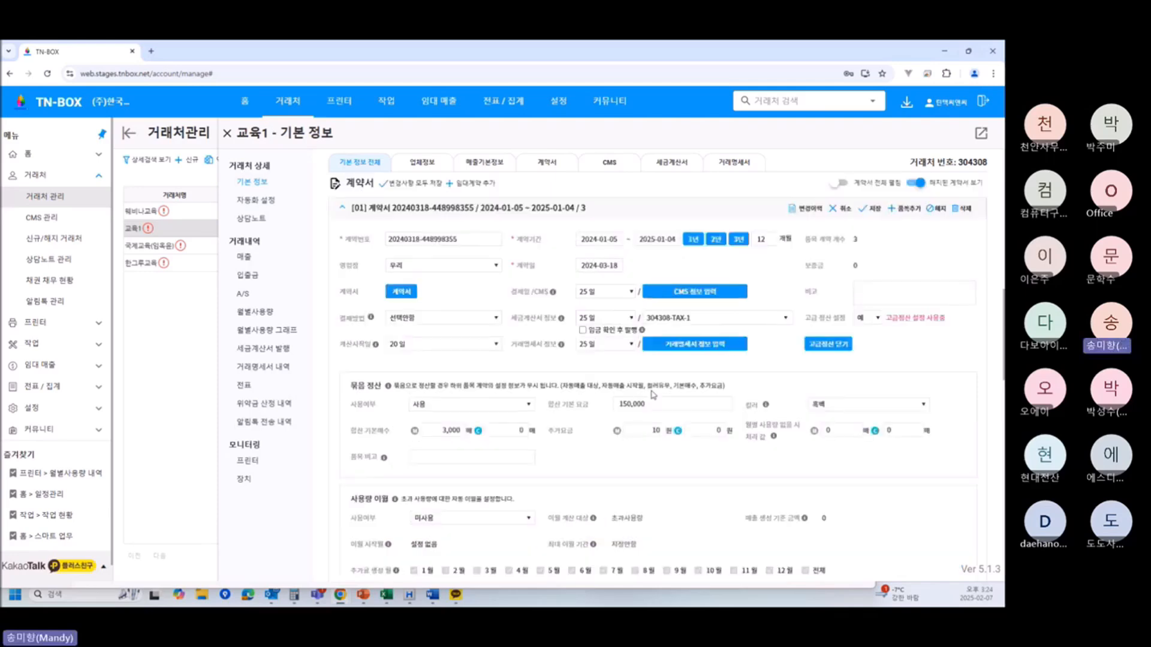
pyautogui.scroll(6, 652, 394)
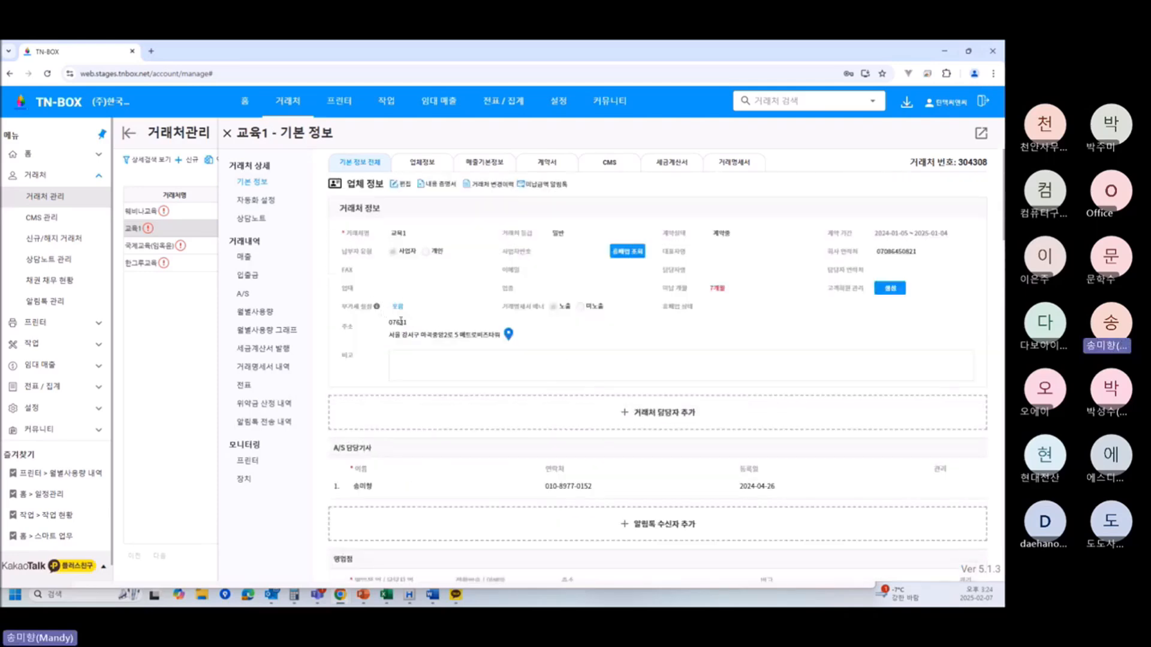
pyautogui.scroll(-8, 539, 422)
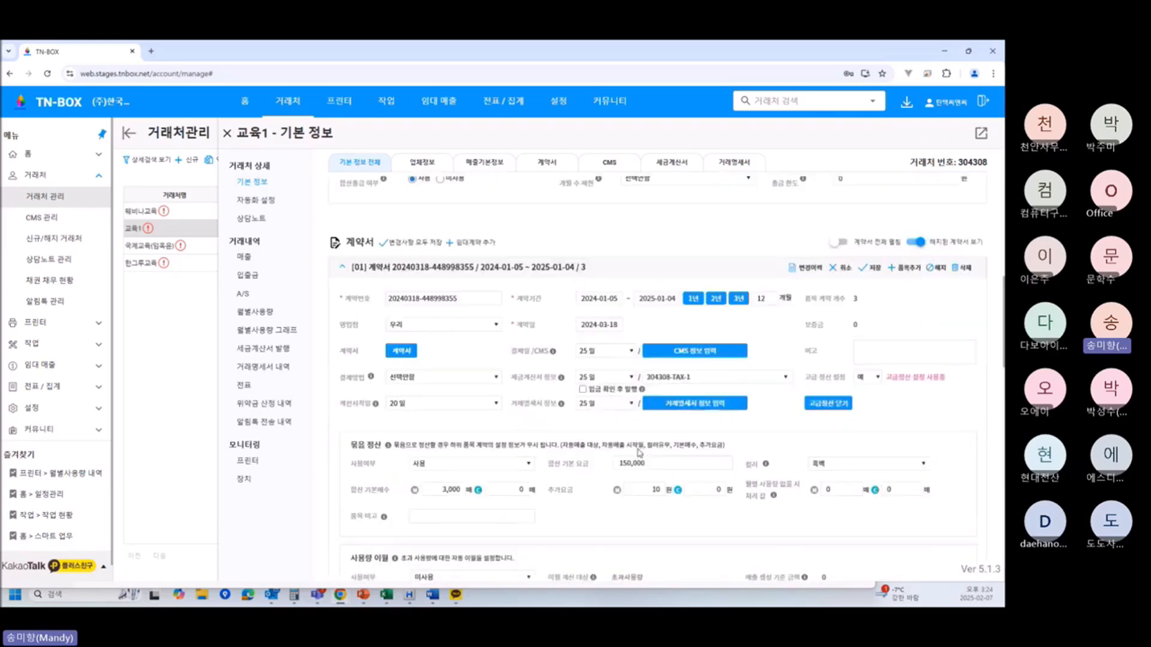
pyautogui.scroll(3, 639, 454)
pyautogui.scroll(-2, 599, 455)
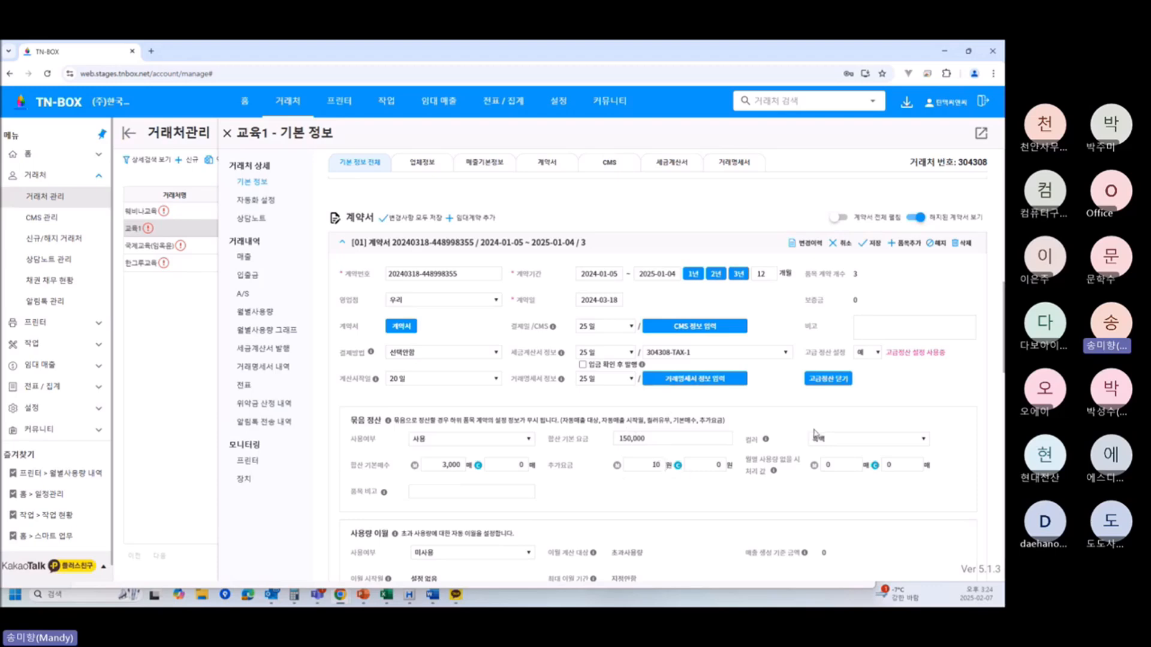
pyautogui.click(829, 441)
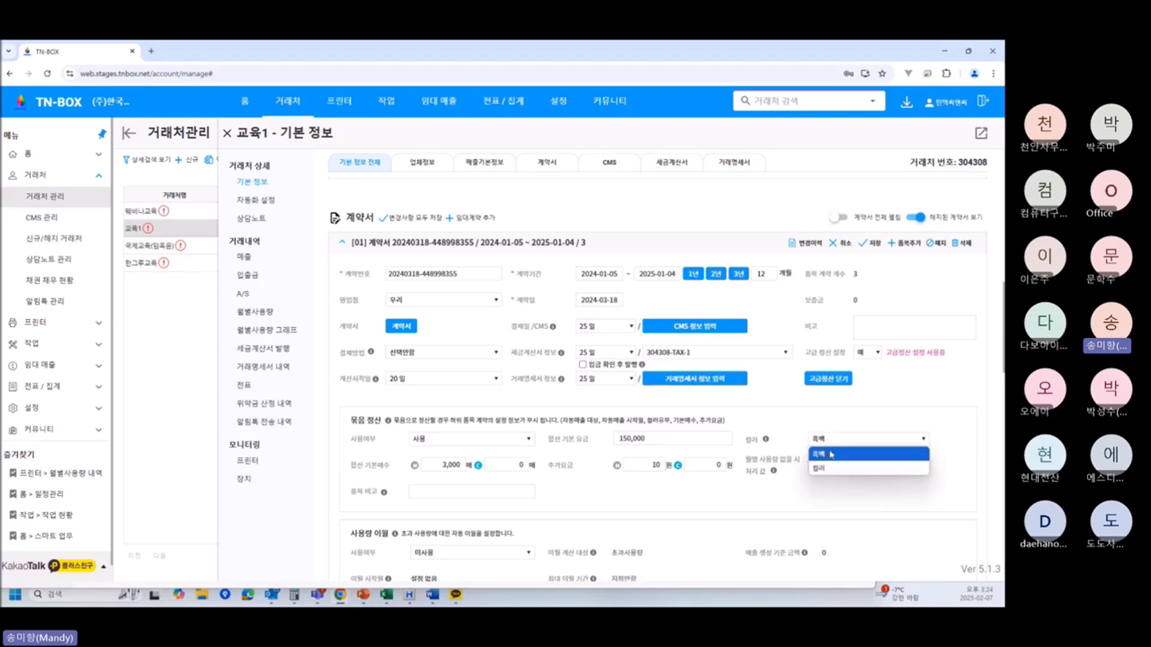
pyautogui.click(837, 454)
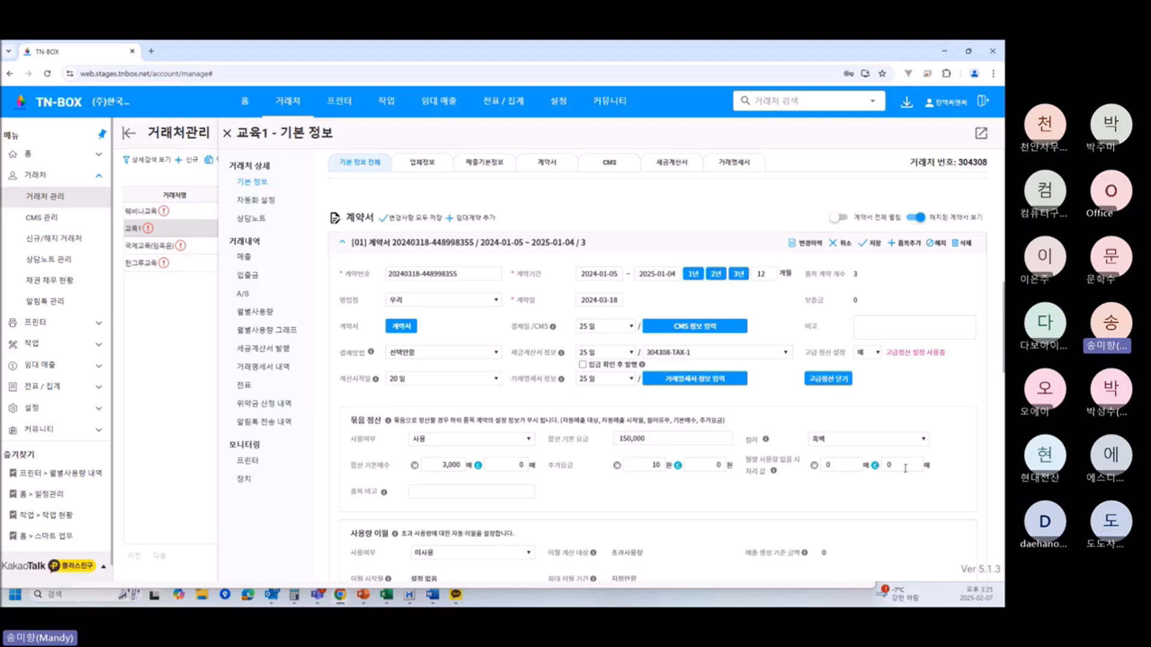
# Enter 1000 as the bundled settlement's black-and-white value for months without usage (월별 사용량 없을 시 처리 값), then clear the field
pyautogui.scroll(-2, 846, 469)
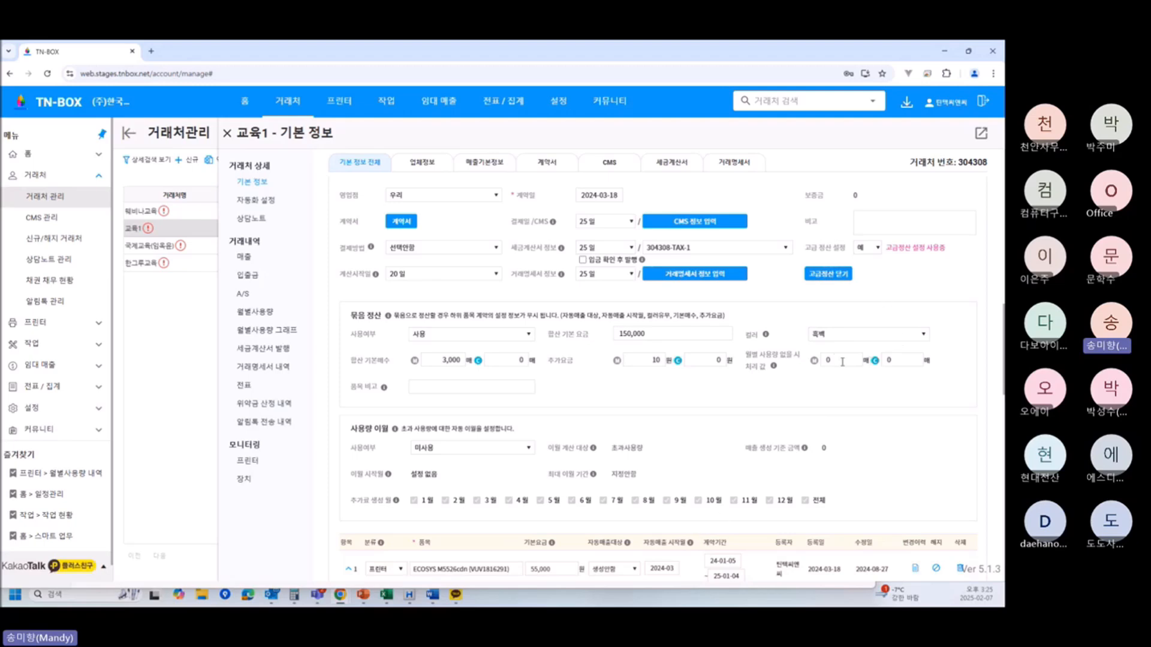
pyautogui.moveTo(842, 362); pyautogui.dragTo(813, 364)
pyautogui.write('1000')
pyautogui.press('BackSpace')
pyautogui.press('BackSpace')
pyautogui.press('BackSpace')
pyautogui.press('BackSpace')
pyautogui.click(428, 386)
# Set usage carry-over (사용량 이월) to 사용 with 초과사용량 as its calculation target (이월 계산 대상)
pyautogui.scroll(-2, 456, 385)
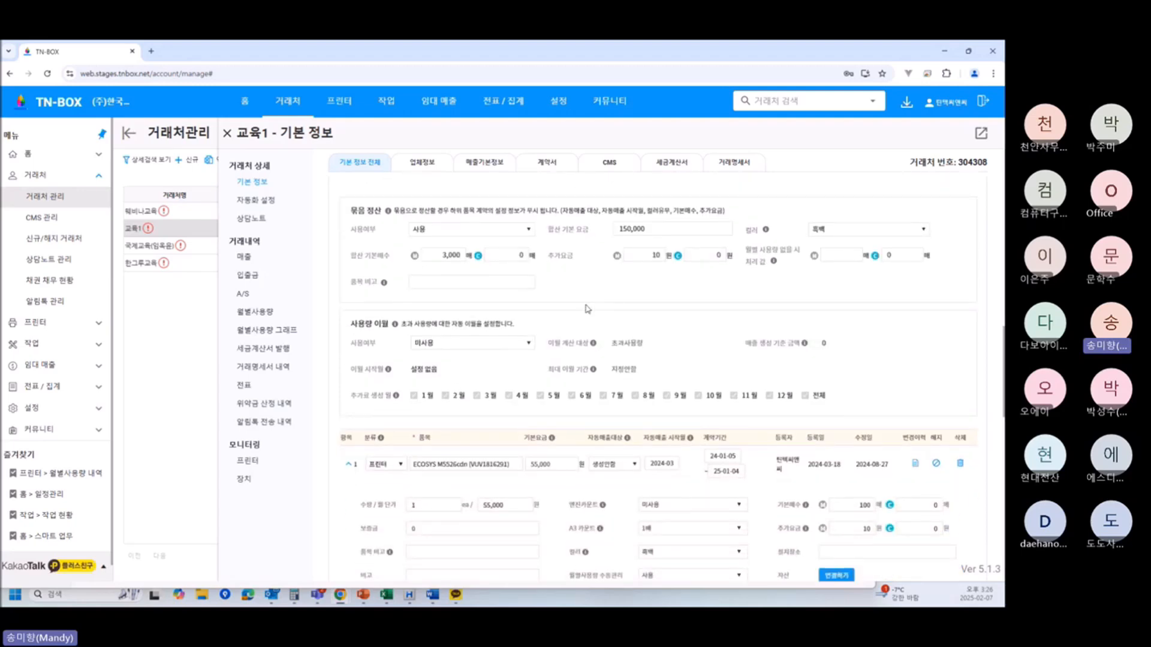
pyautogui.click(474, 344)
pyautogui.click(449, 360)
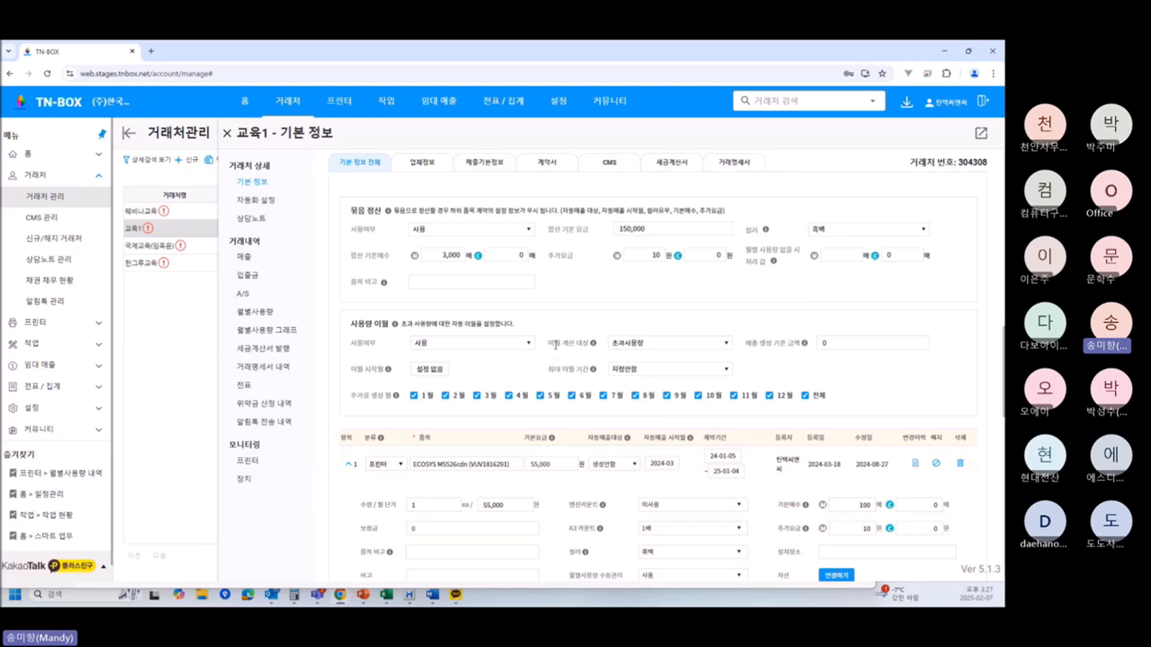
pyautogui.click(638, 350)
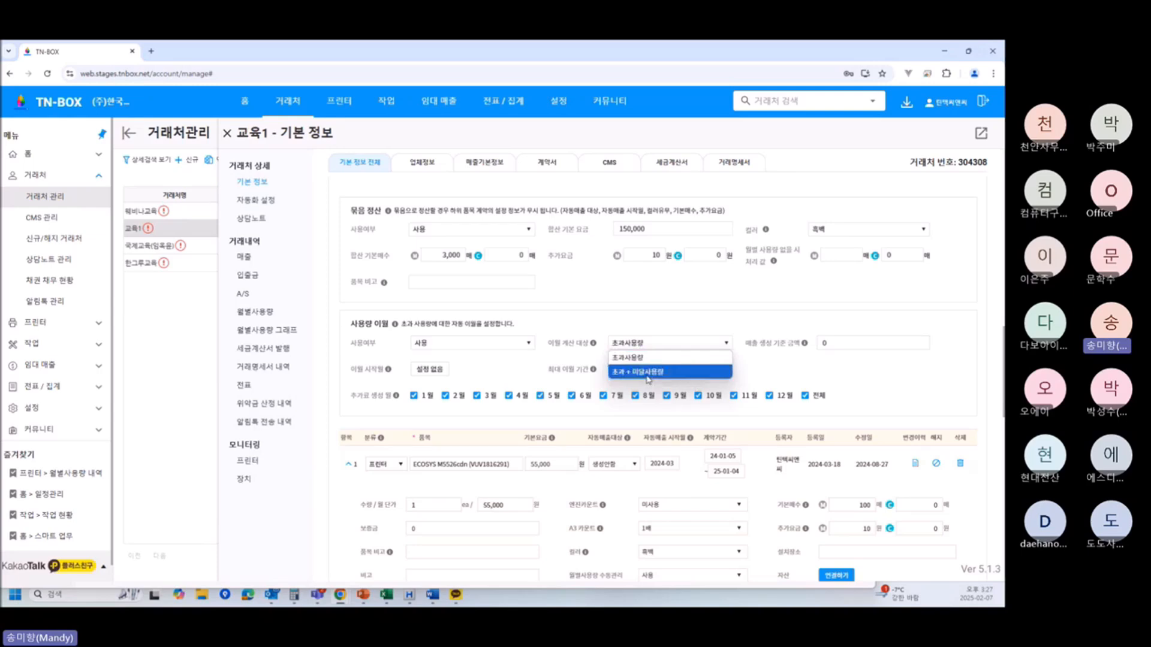
pyautogui.click(641, 357)
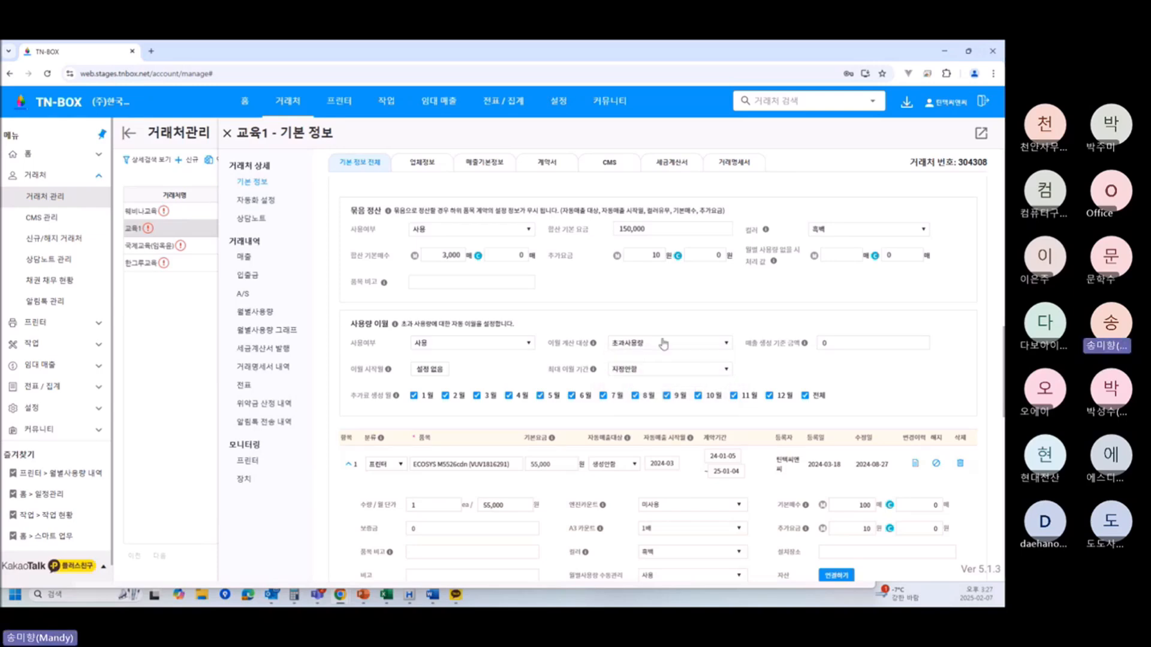
# Limit the additional charge months (추가료 생성 월) to 3월, 6월, 9월 and 12월
pyautogui.click(805, 396)
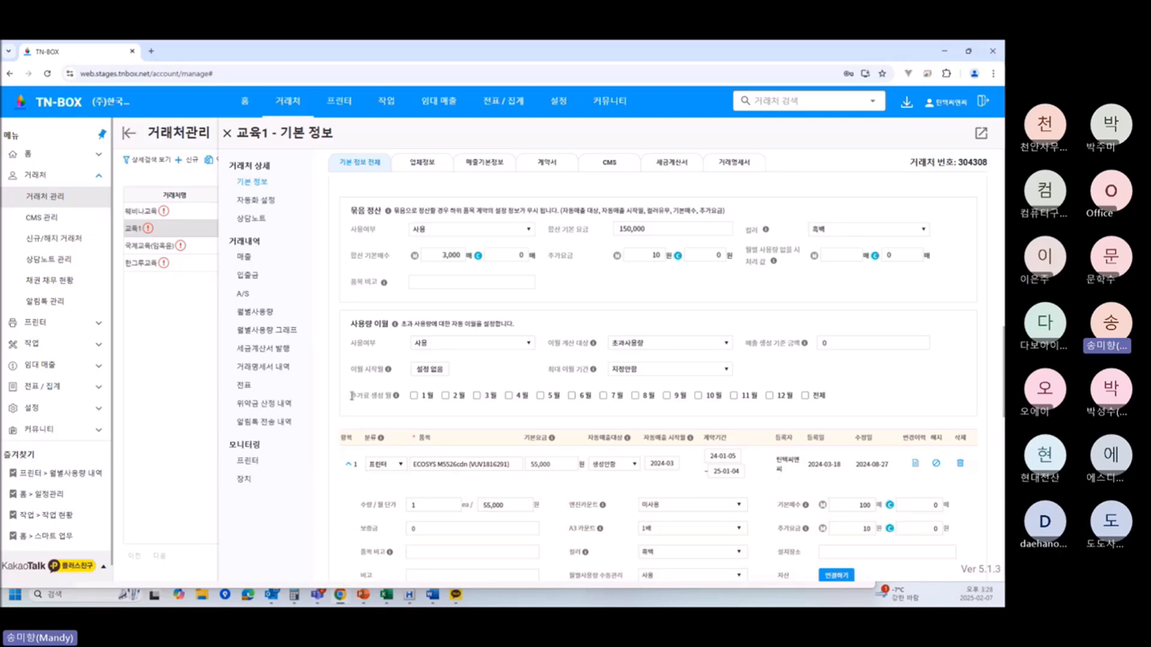
pyautogui.moveTo(352, 396); pyautogui.dragTo(394, 395)
pyautogui.click(805, 396)
pyautogui.click(805, 395)
pyautogui.click(478, 397)
pyautogui.click(572, 397)
pyautogui.click(665, 398)
pyautogui.click(772, 397)
pyautogui.moveTo(395, 400)
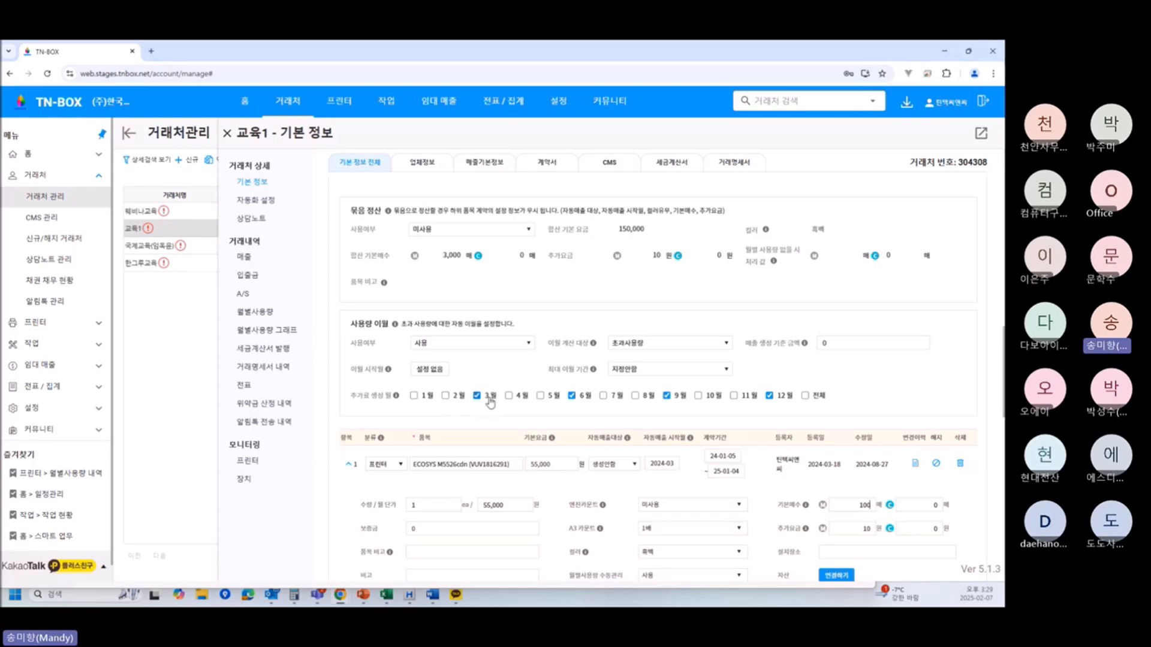
# Set the carry-over calculation target (이월 계산 대상) to 초과 + 미달사용량 and the sales generation base amount (매출 생성 기준 금액) to 1000
pyautogui.click(657, 350)
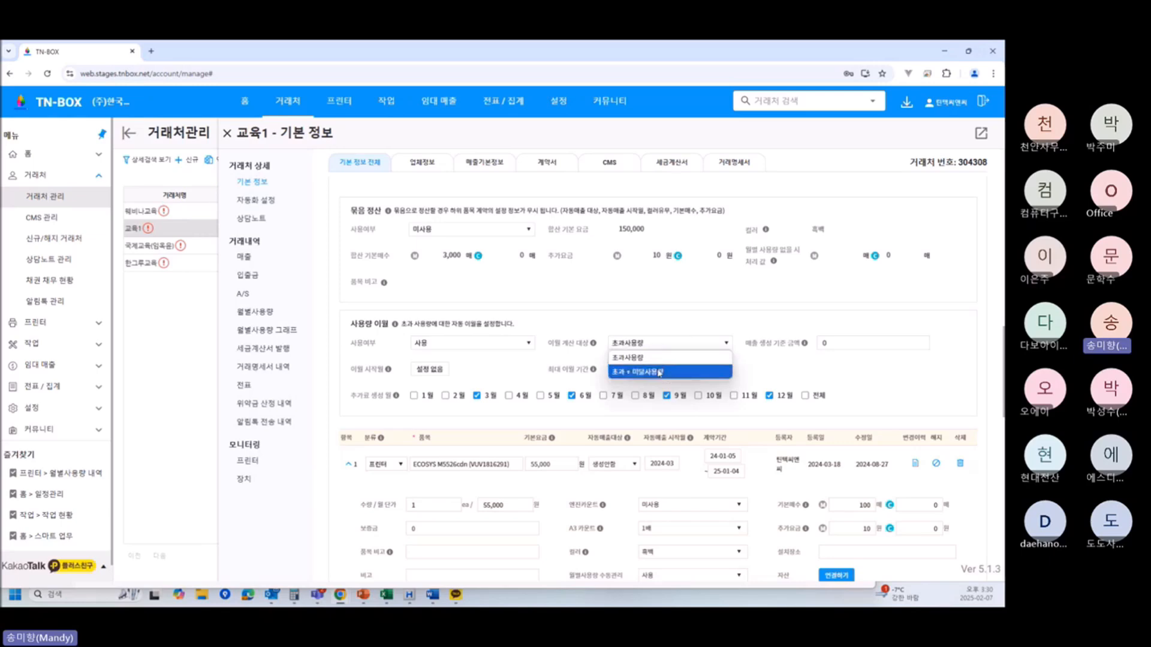
pyautogui.click(659, 372)
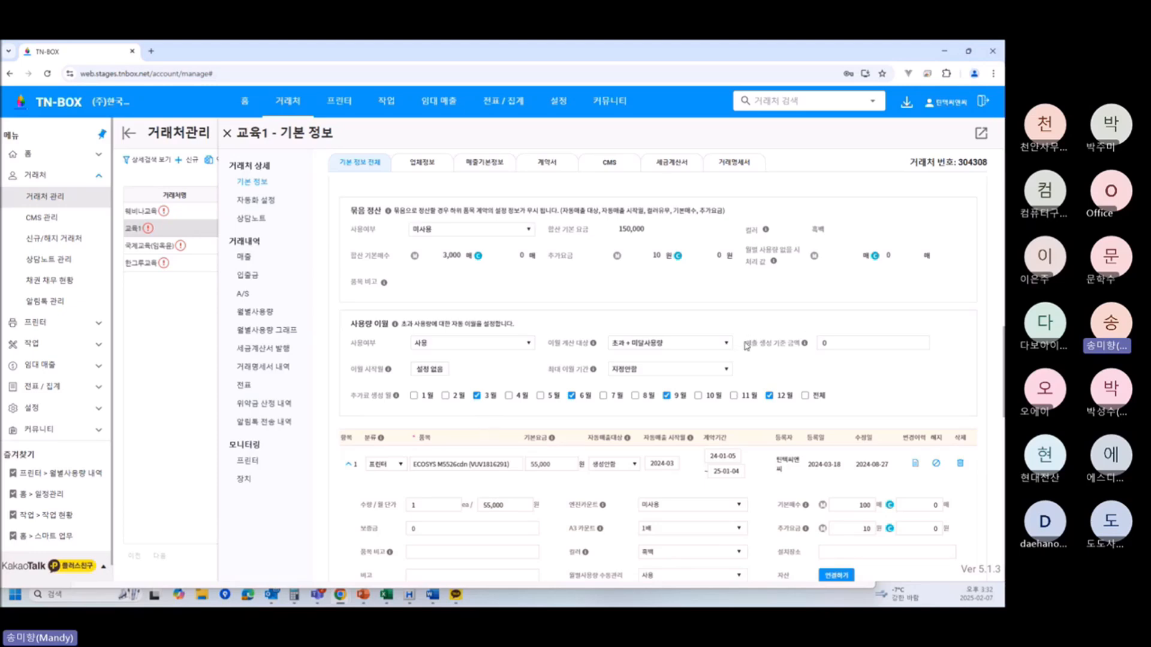
pyautogui.moveTo(745, 345); pyautogui.dragTo(801, 344)
pyautogui.click(838, 343)
pyautogui.moveTo(836, 344); pyautogui.dragTo(801, 340)
pyautogui.press('BackSpace')
pyautogui.write('000')
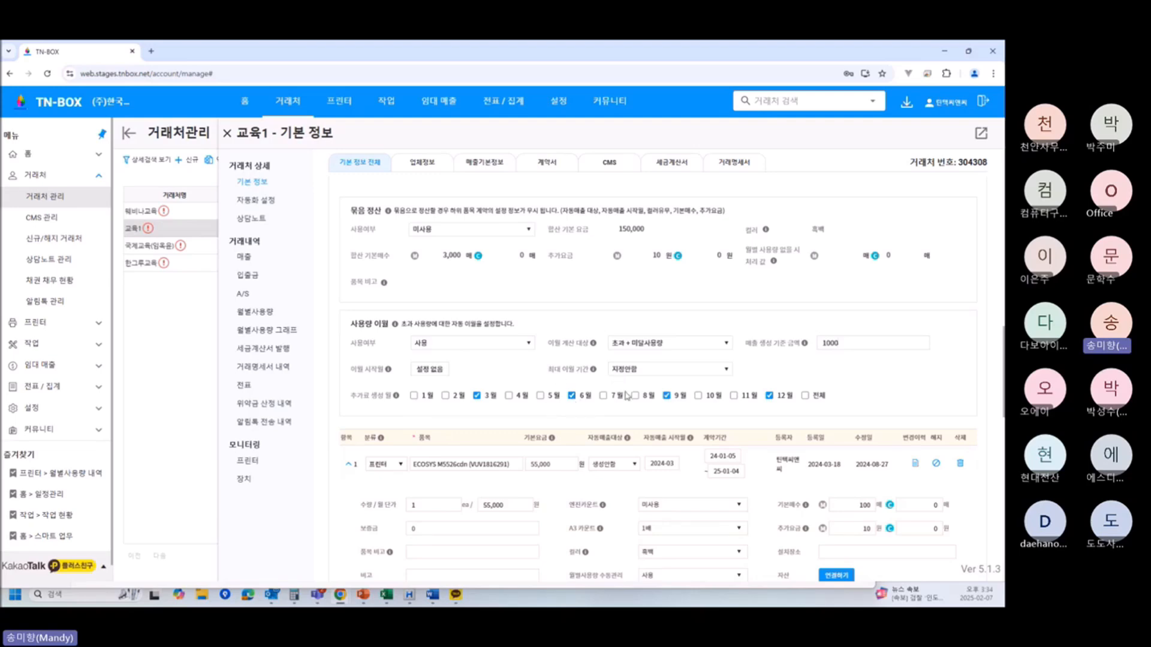
# Clear the sales generation base amount (매출 생성 기준 금액) of the usage carry-over
pyautogui.press('BackSpace')
pyautogui.press('BackSpace')
pyautogui.press('BackSpace')
pyautogui.press('BackSpace')
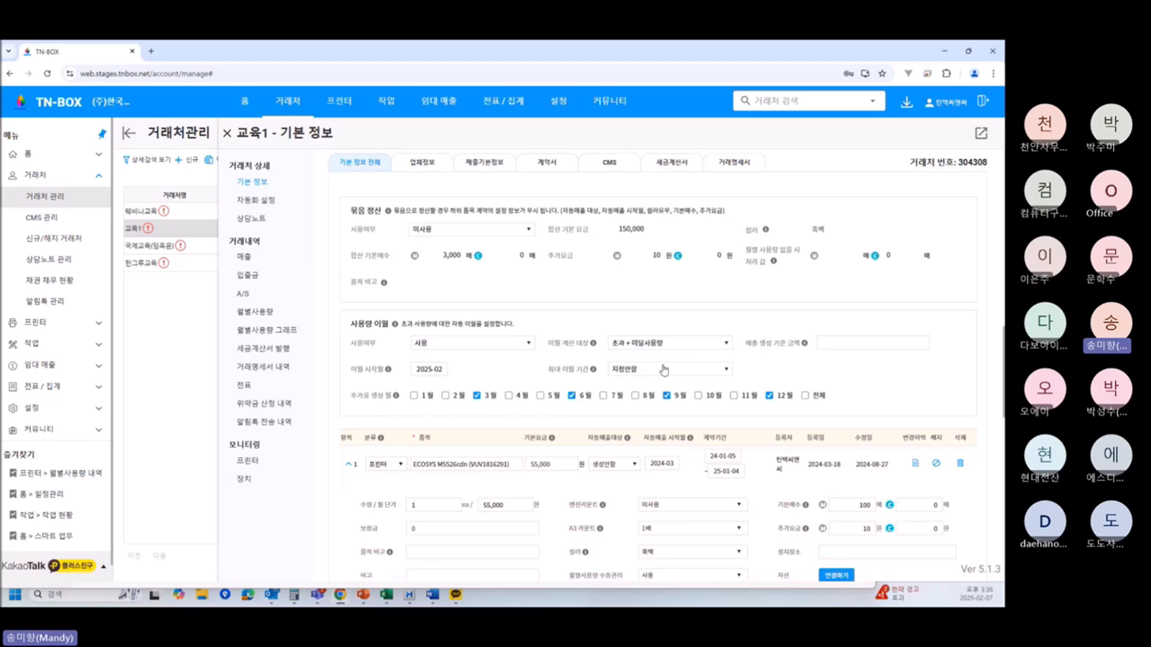
# View the help note for the maximum carry-over period (최대 이월 기간), set it to 1 개월 and check the other available periods
pyautogui.moveTo(594, 374)
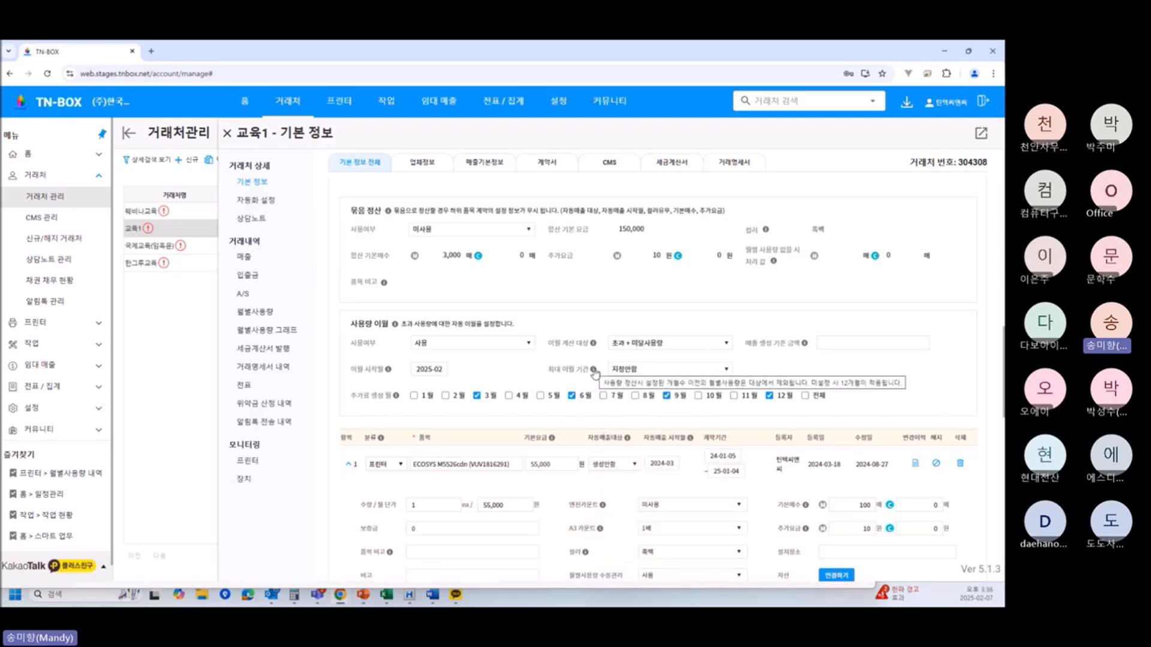
pyautogui.click(636, 369)
pyautogui.click(629, 398)
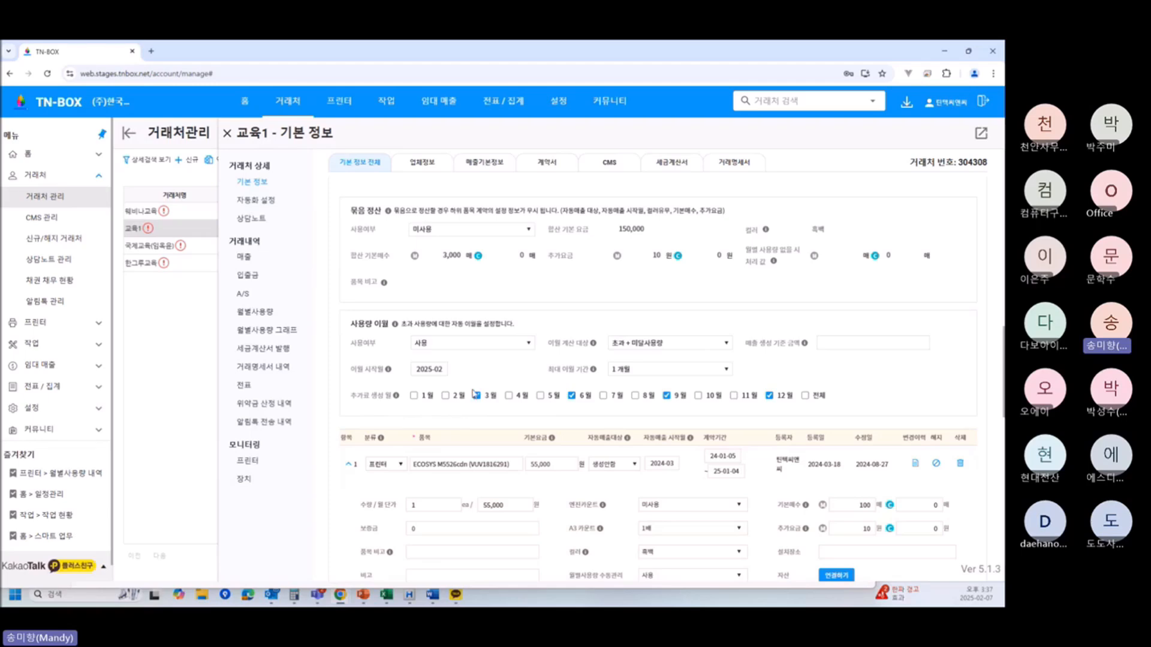
pyautogui.click(635, 372)
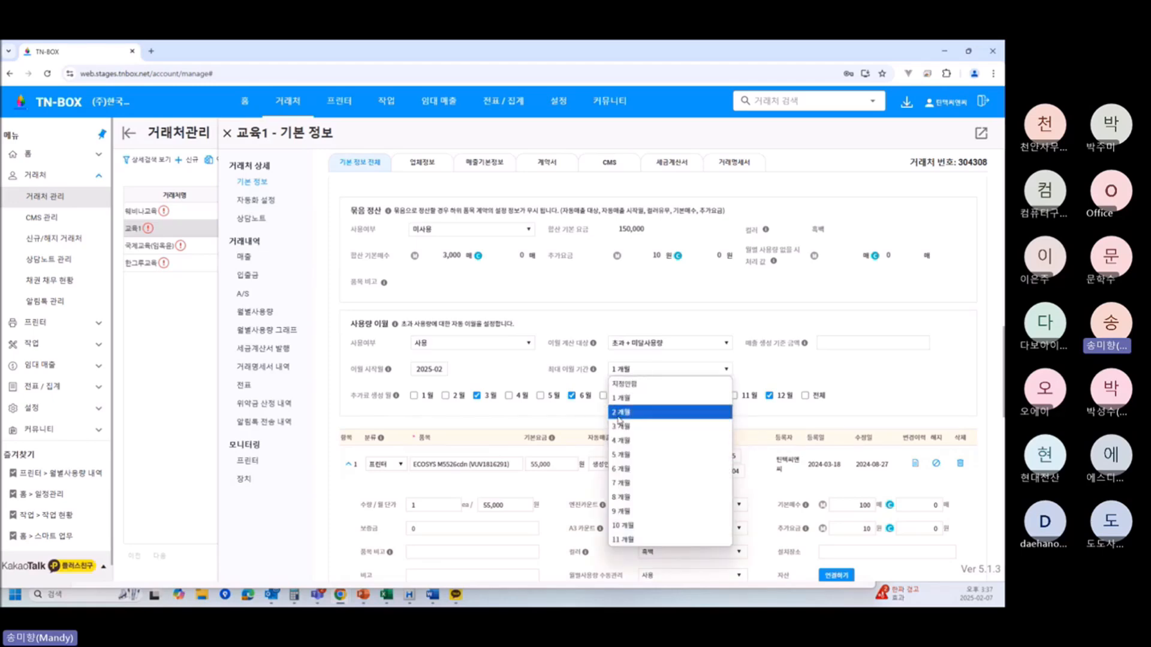
pyautogui.click(646, 376)
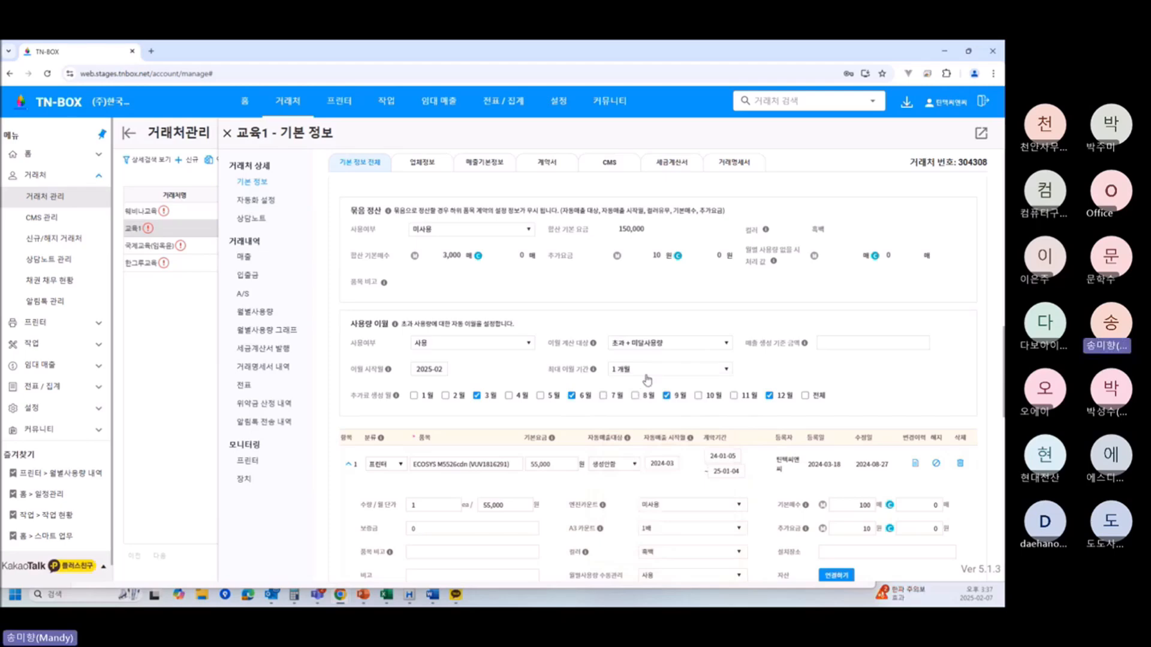